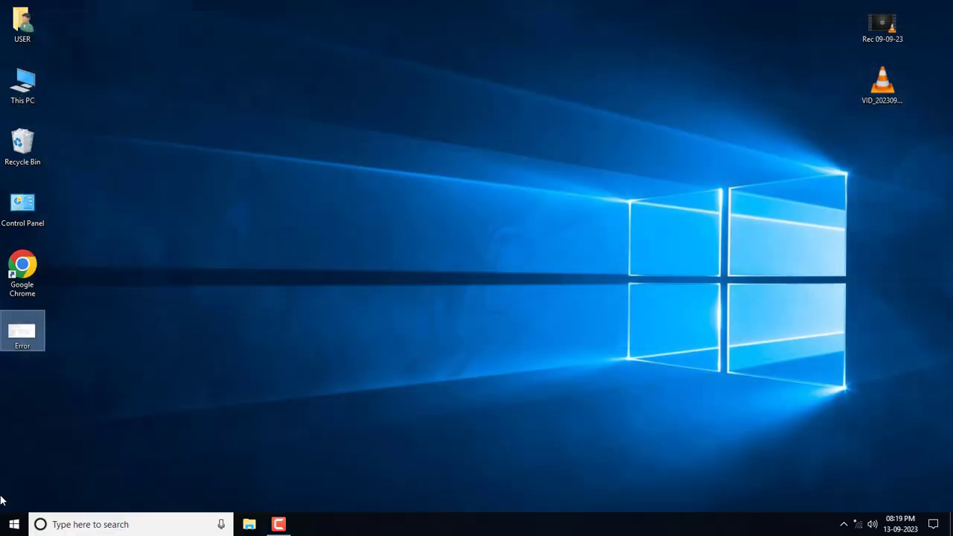
Run Notepad as administrator
{"action": "key", "text": "super"}
{"action": "right_click", "coordinate": [285, 257]}
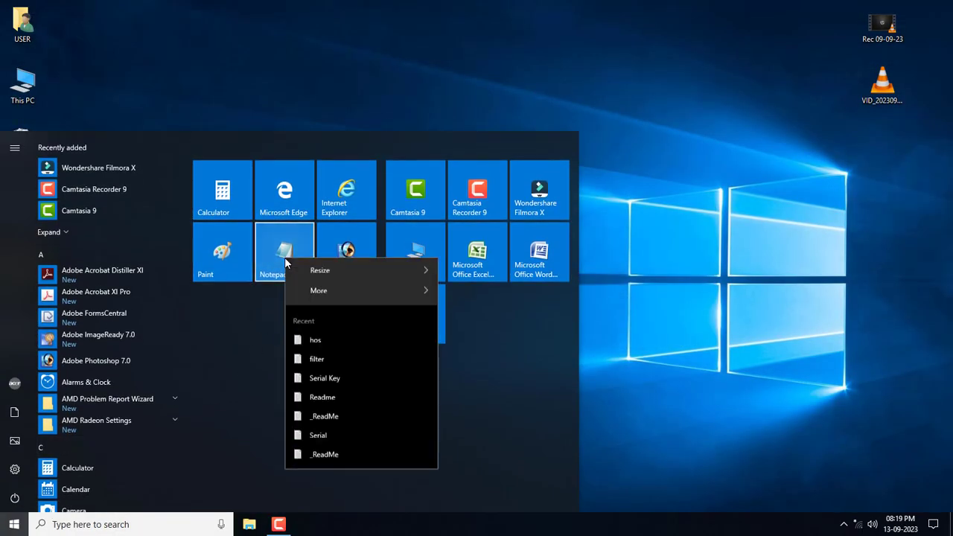
{"action": "mouse_move", "coordinate": [336, 313]}
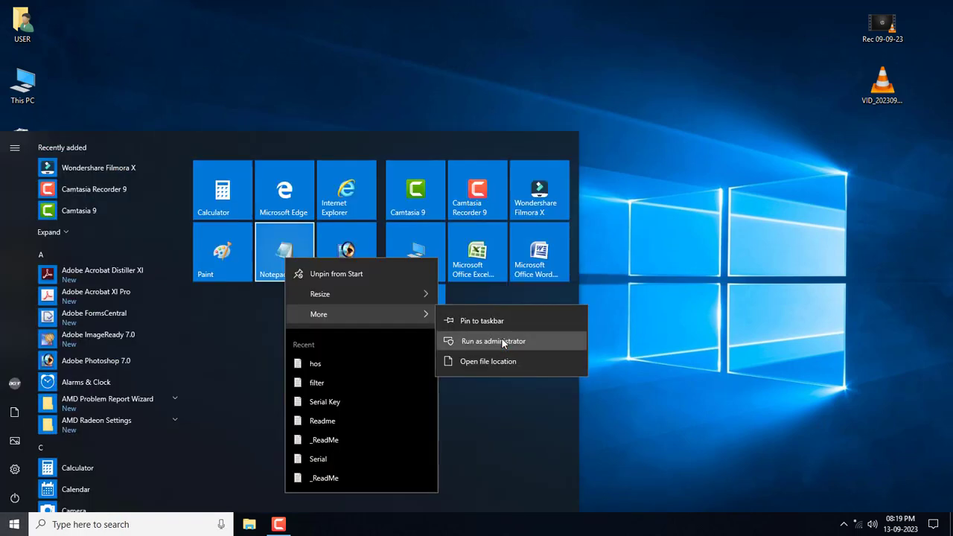
{"action": "left_click", "coordinate": [501, 339]}
Open the hosts file from C:\Windows\System32\drivers\etc, with the file filter set to All Files
{"action": "left_click", "coordinate": [76, 87]}
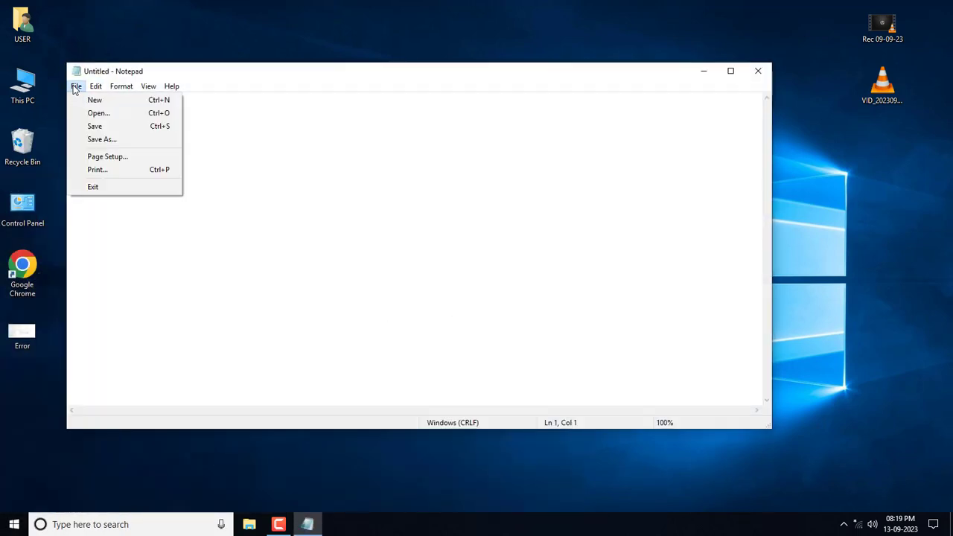
{"action": "left_click", "coordinate": [85, 115]}
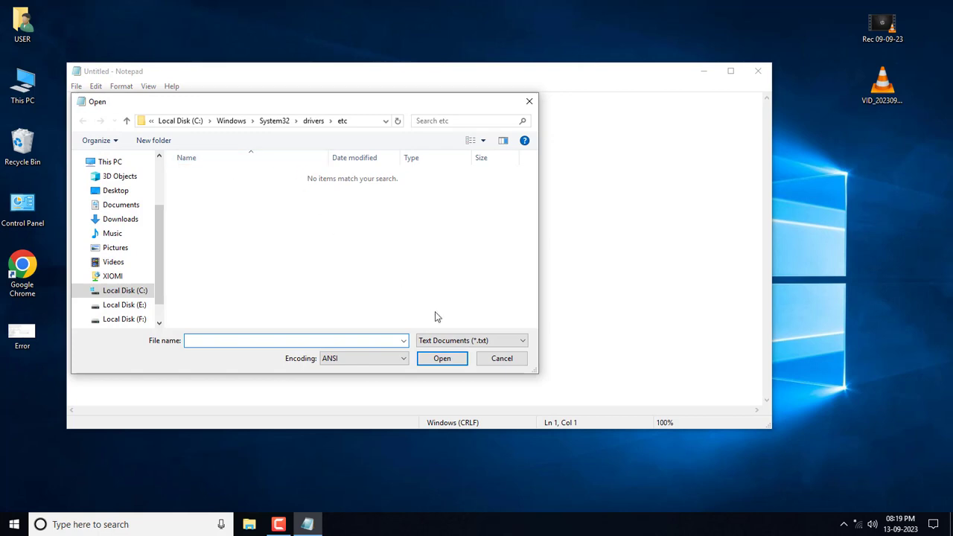
{"action": "left_click", "coordinate": [462, 340]}
{"action": "left_click", "coordinate": [451, 363]}
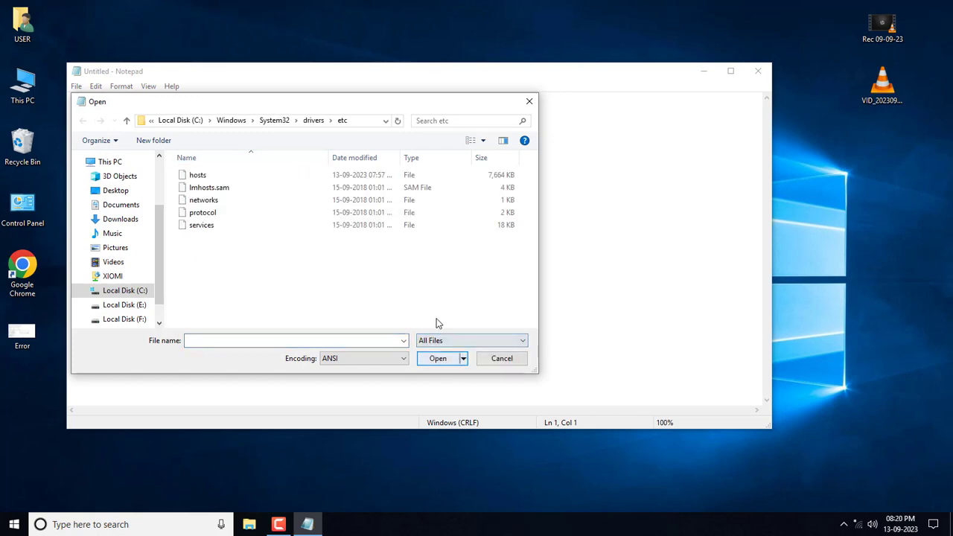
{"action": "double_click", "coordinate": [251, 175]}
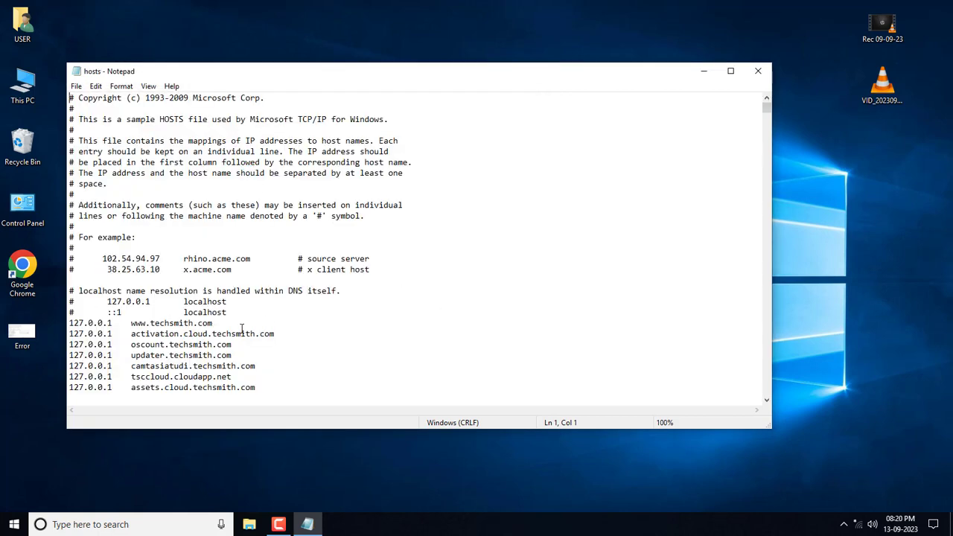
Delete the whole "0.0.0.0 ck.getcookiestxt.com" line from the hosts file
{"action": "scroll", "coordinate": [242, 328], "scroll_direction": "down", "scroll_amount": 3}
{"action": "left_click", "coordinate": [209, 309]}
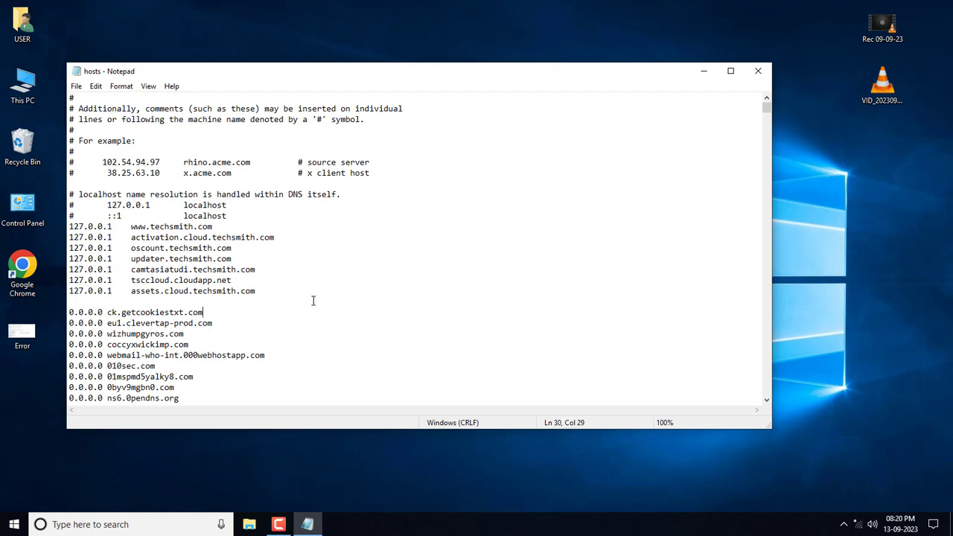
{"action": "key", "text": "shift+Home"}
{"action": "key", "text": "BackSpace"}
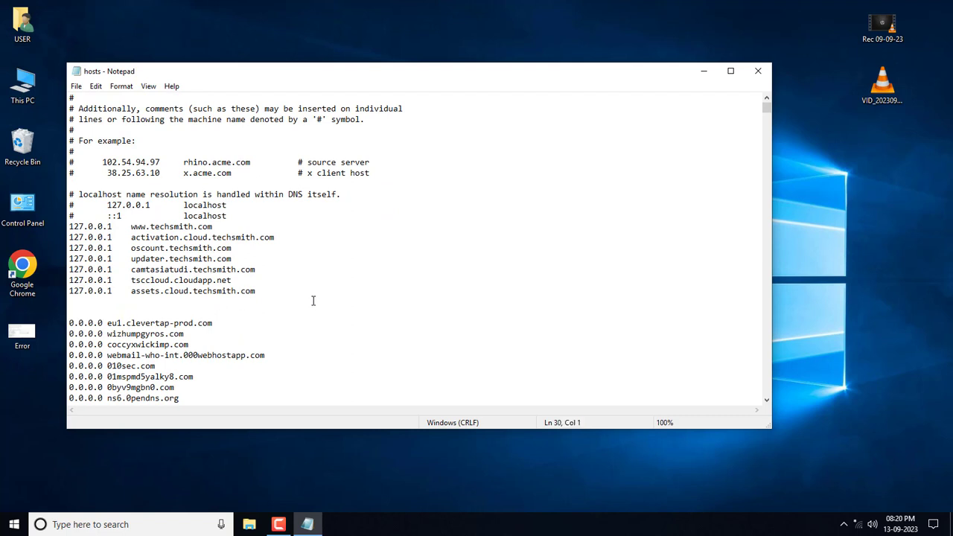
{"action": "key", "text": "Delete"}
Try to save the edited hosts file, and close Notepad without saving the changes
{"action": "left_click", "coordinate": [74, 86]}
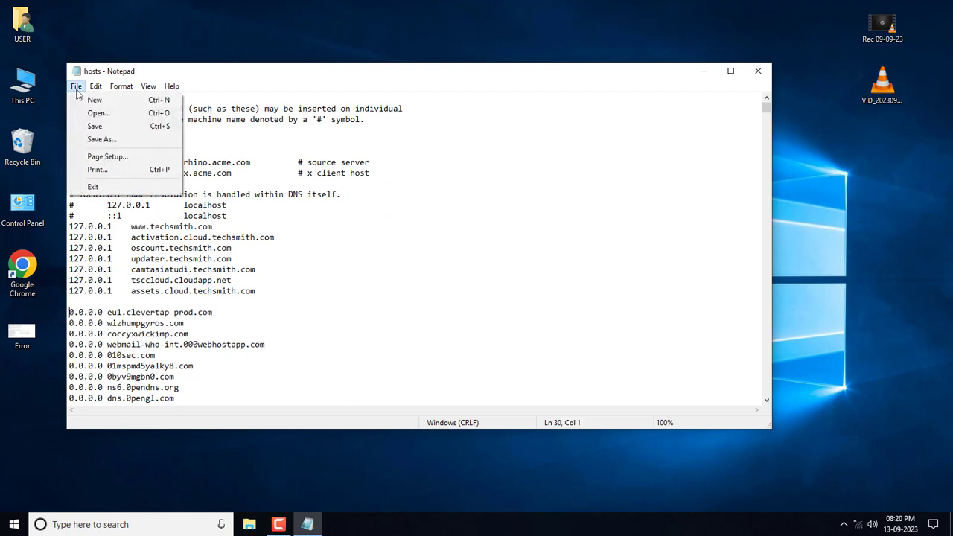
{"action": "left_click", "coordinate": [97, 129]}
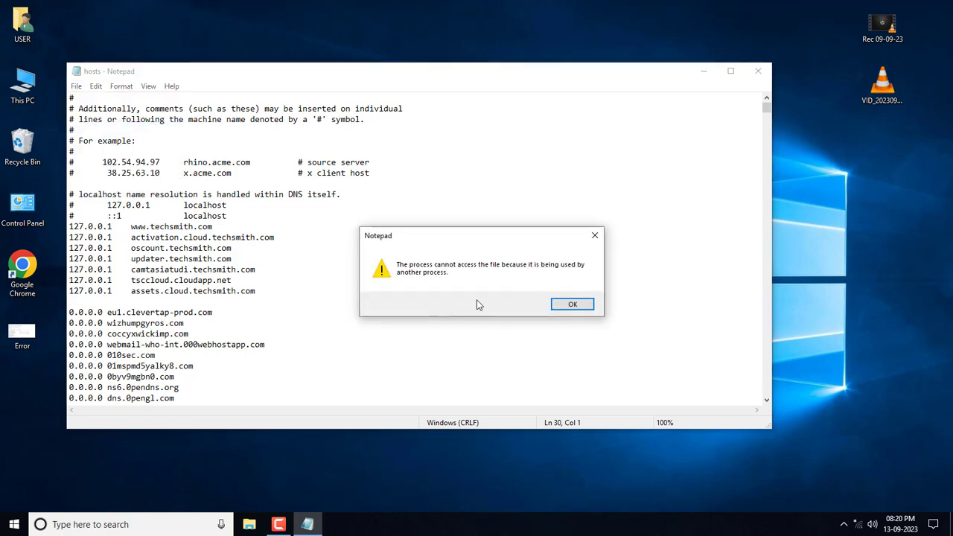
{"action": "left_click", "coordinate": [584, 306]}
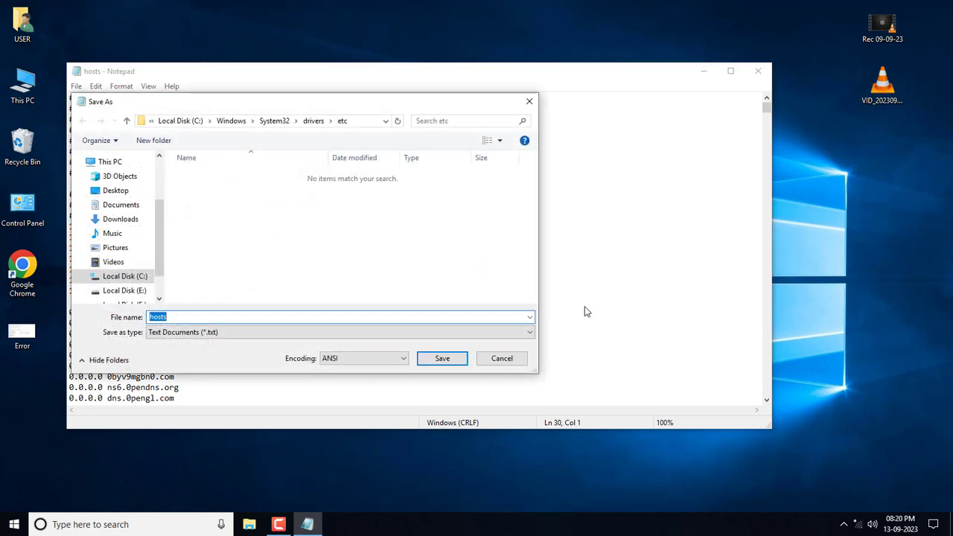
{"action": "left_click", "coordinate": [502, 359]}
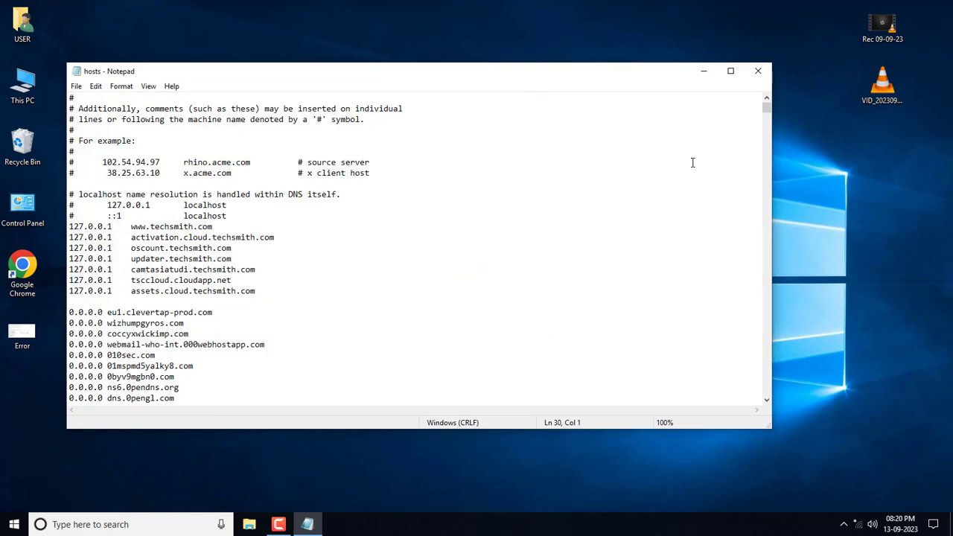
{"action": "left_click", "coordinate": [758, 72]}
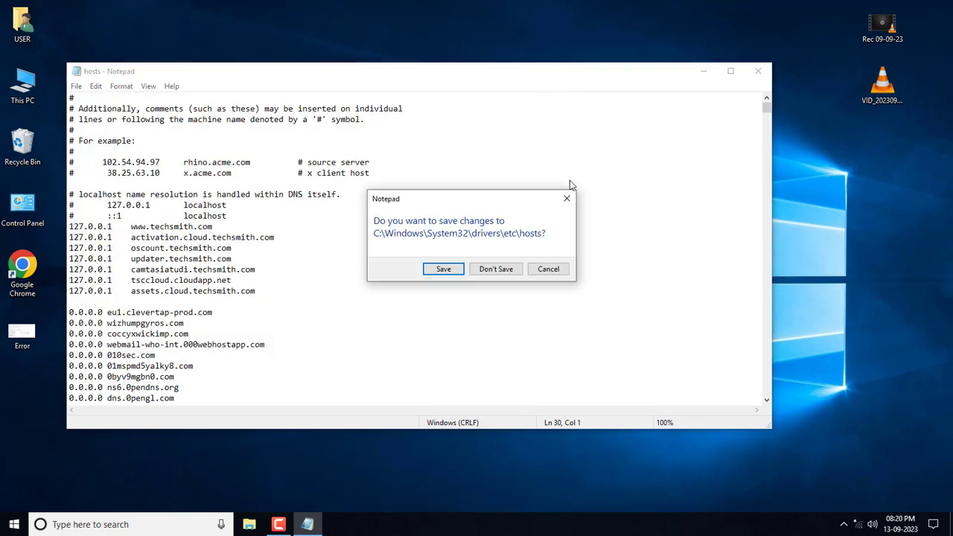
{"action": "left_click", "coordinate": [493, 270]}
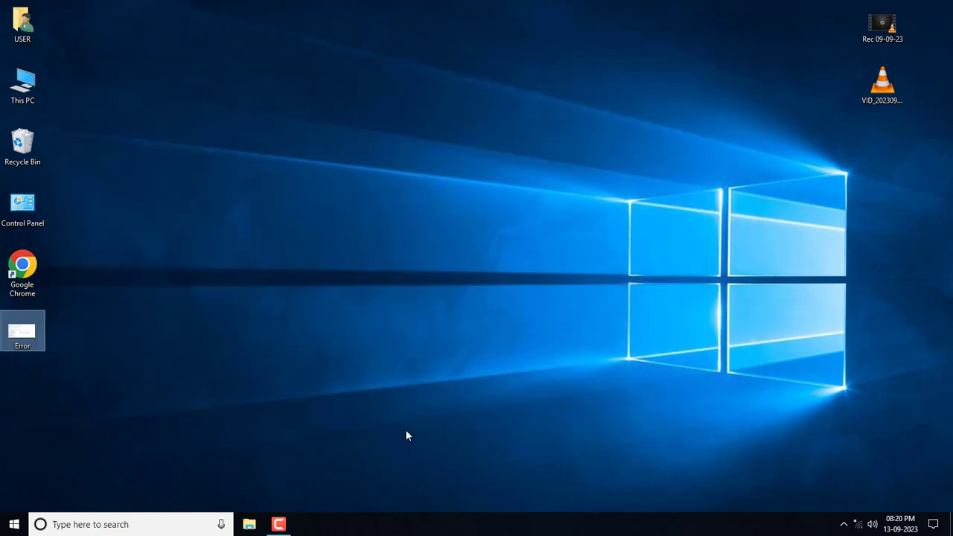
Open Task Manager and maximize its window
{"action": "right_click", "coordinate": [405, 532]}
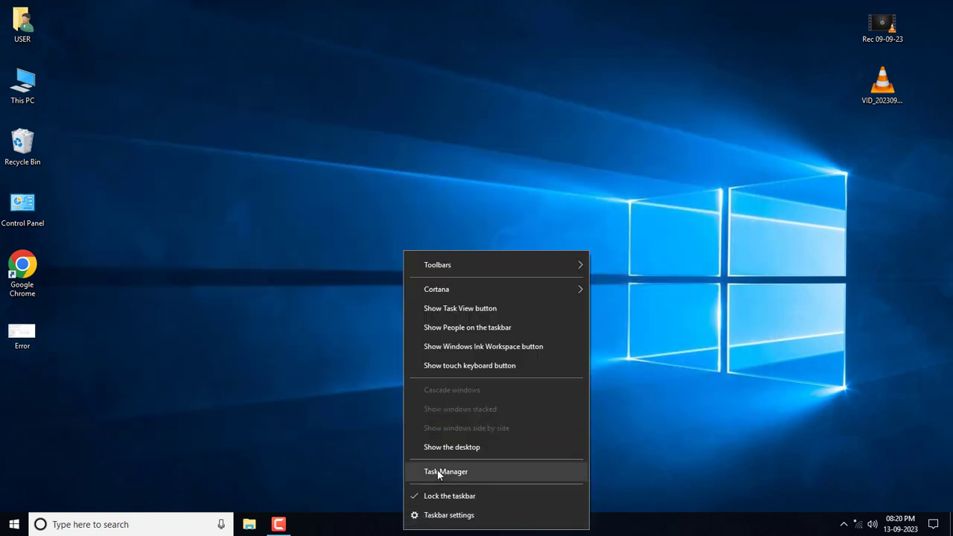
{"action": "left_click", "coordinate": [457, 472]}
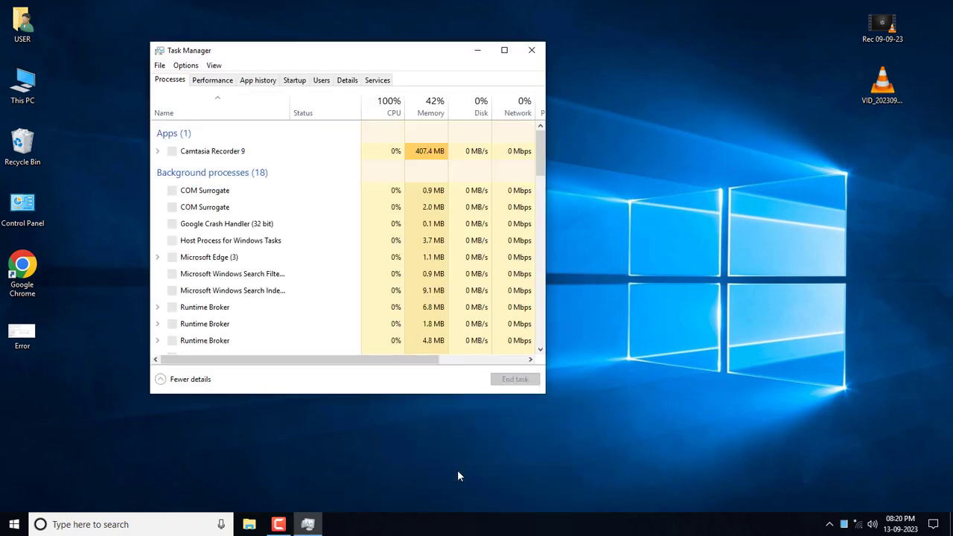
{"action": "left_click", "coordinate": [504, 50]}
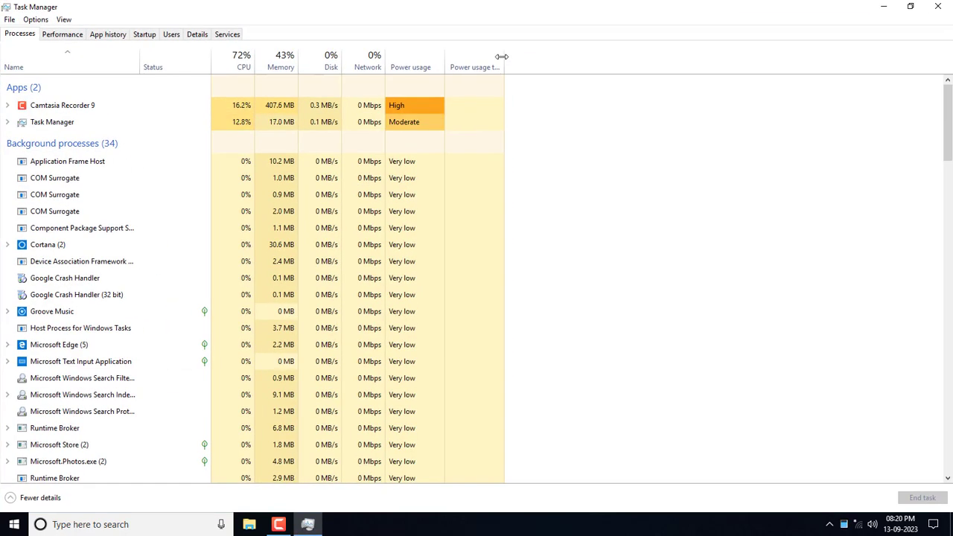
Locate Service Host: DNS Client among the Windows processes and expand it to show its service
{"action": "scroll", "coordinate": [209, 231], "scroll_direction": "down", "scroll_amount": 3}
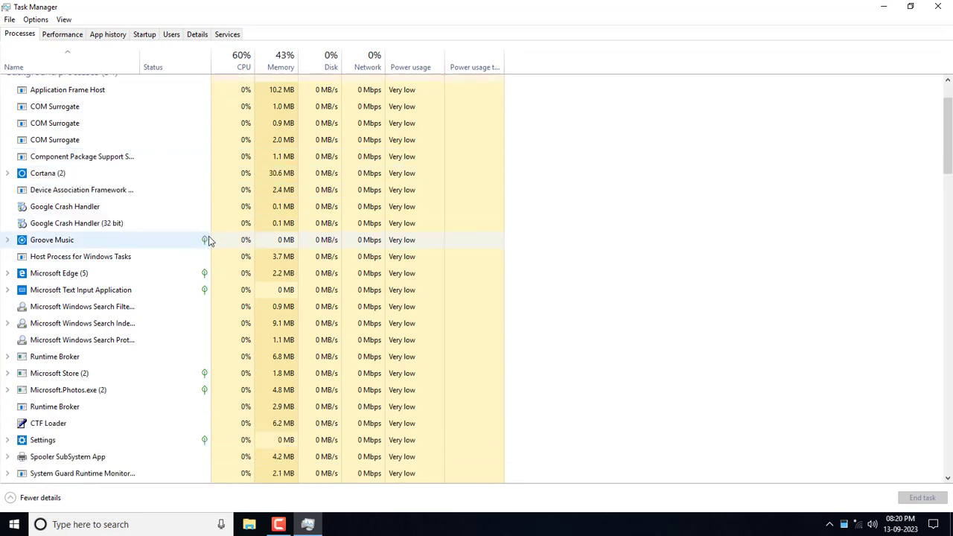
{"action": "scroll", "coordinate": [210, 238], "scroll_direction": "down", "scroll_amount": 7}
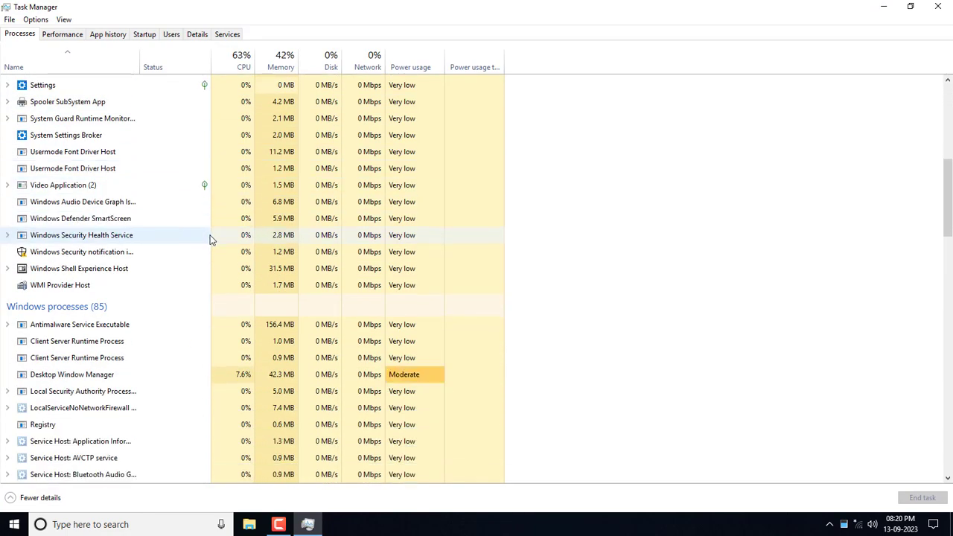
{"action": "scroll", "coordinate": [212, 241], "scroll_direction": "down", "scroll_amount": 6}
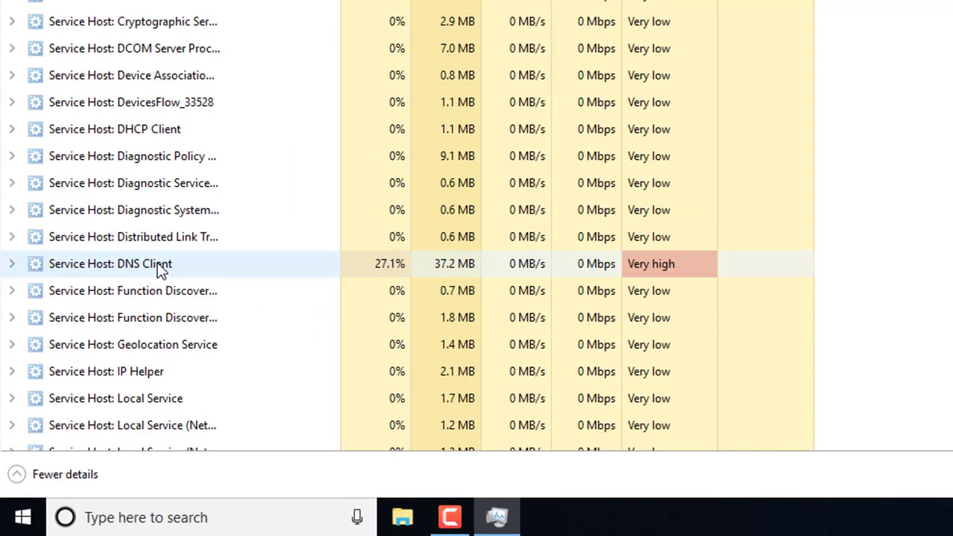
{"action": "left_click", "coordinate": [160, 265]}
{"action": "double_click", "coordinate": [160, 263]}
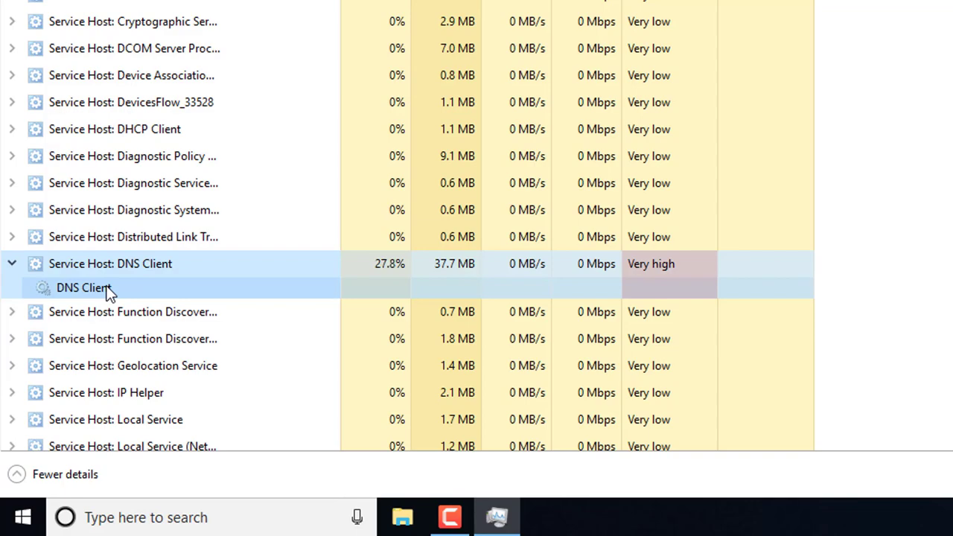
Try to stop the DNS Client service from its process entry
{"action": "right_click", "coordinate": [82, 286]}
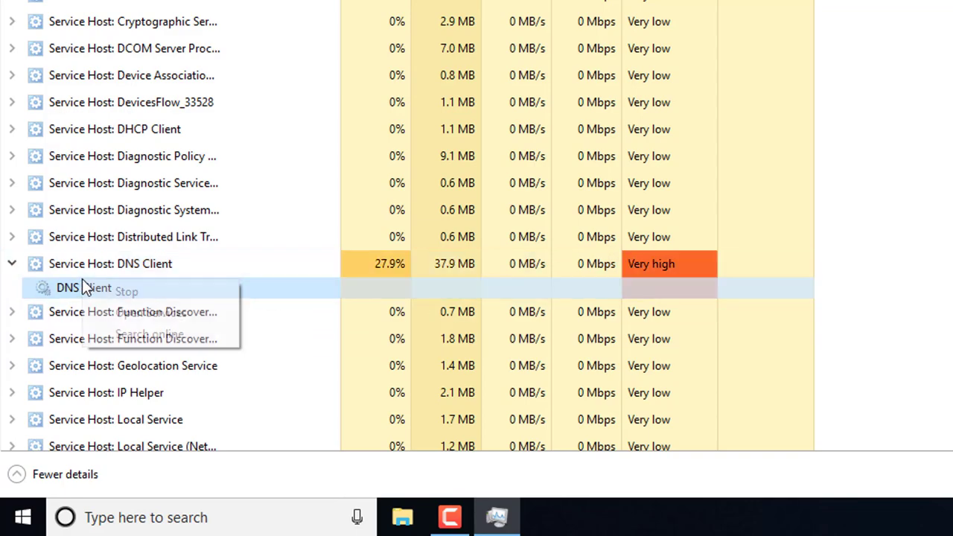
{"action": "left_click", "coordinate": [127, 292]}
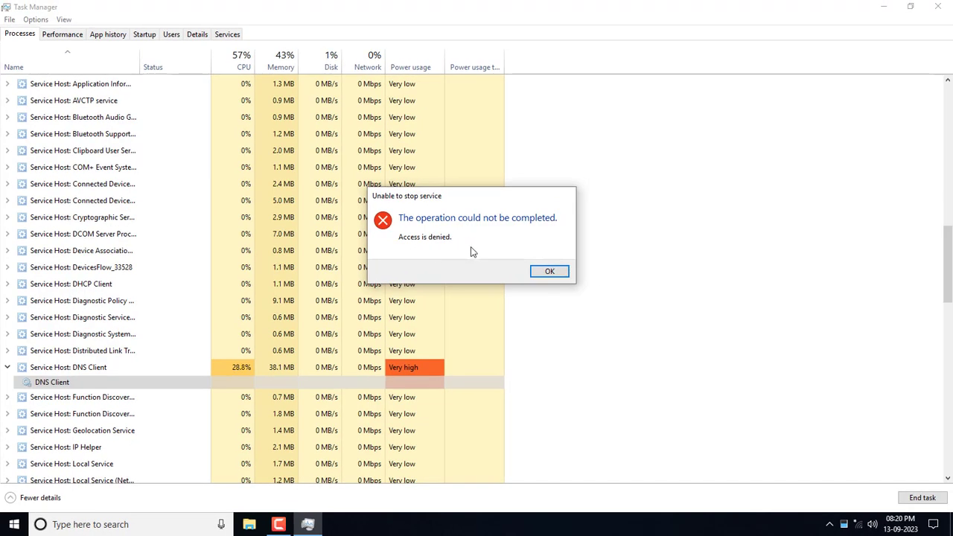
{"action": "left_click", "coordinate": [551, 272]}
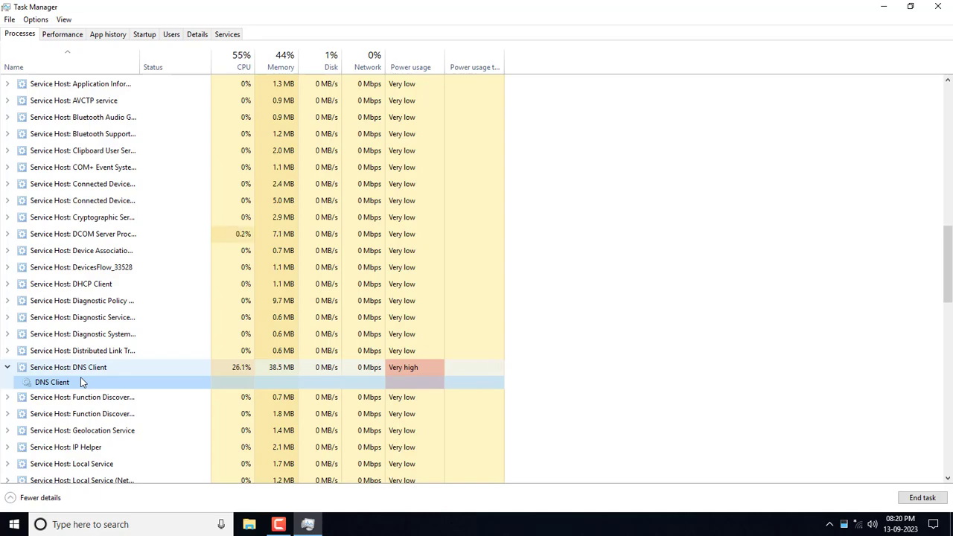
Run services.msc to open the Services console and maximize its window
{"action": "key", "text": "super+r"}
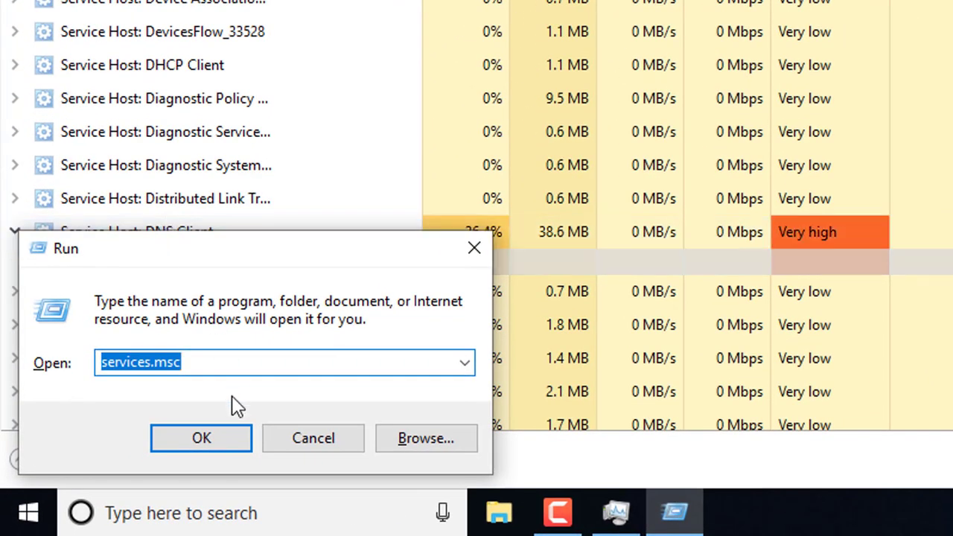
{"action": "left_click", "coordinate": [212, 447]}
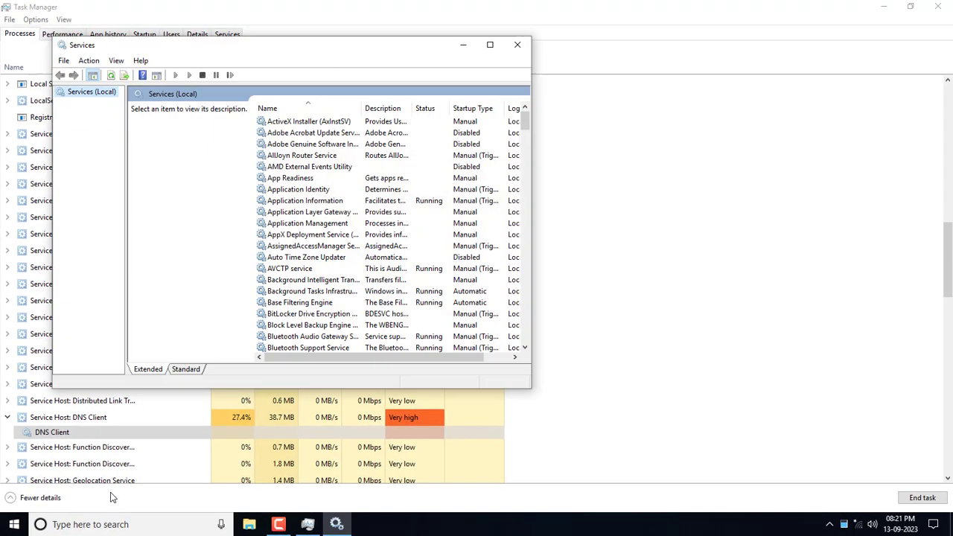
{"action": "left_click", "coordinate": [490, 46]}
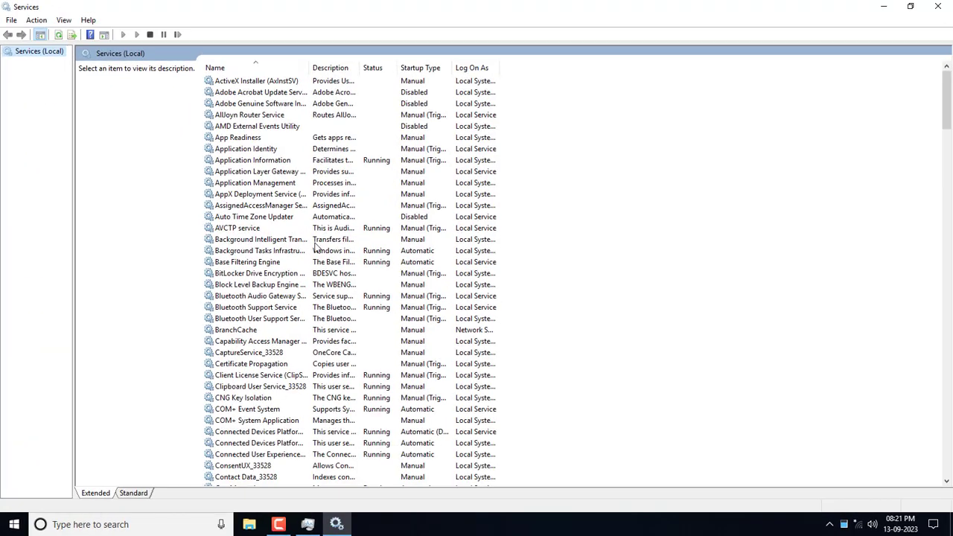
Find and select the DNS Client service in the services list and check which actions it offers
{"action": "left_click", "coordinate": [237, 298]}
{"action": "key", "text": "s"}
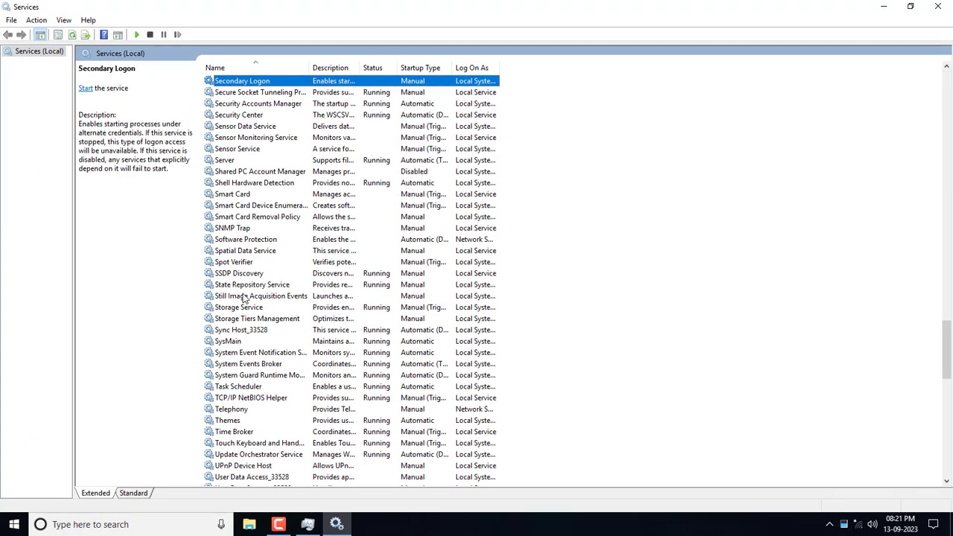
{"action": "key", "text": "d"}
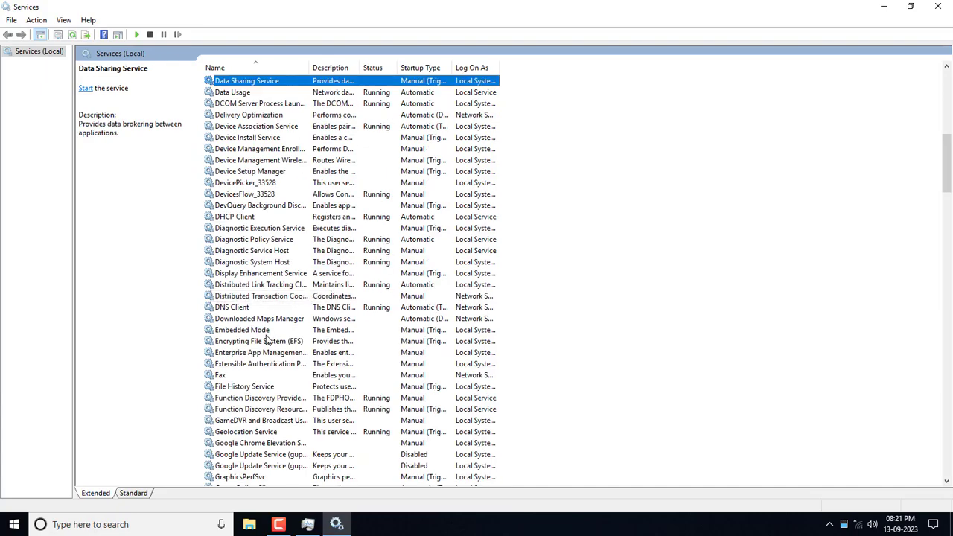
{"action": "scroll", "coordinate": [268, 341], "scroll_direction": "down", "scroll_amount": 3}
{"action": "scroll", "coordinate": [268, 340], "scroll_direction": "down", "scroll_amount": 2}
{"action": "scroll", "coordinate": [268, 340], "scroll_direction": "up", "scroll_amount": 2}
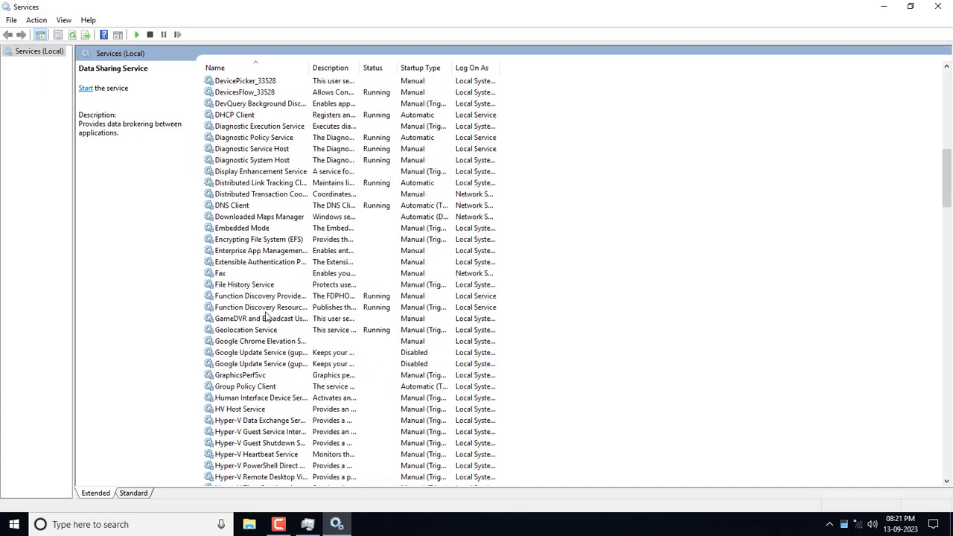
{"action": "left_click", "coordinate": [235, 206]}
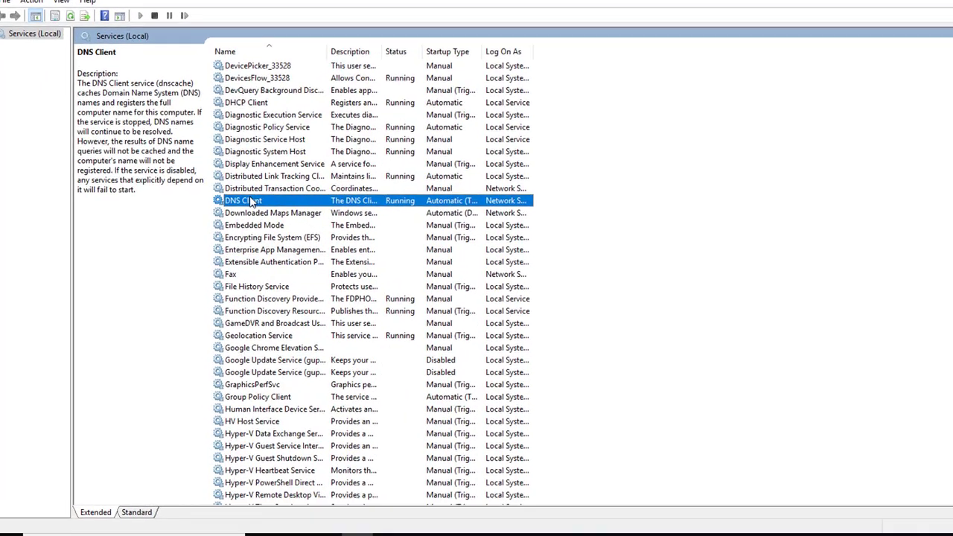
{"action": "right_click", "coordinate": [237, 207]}
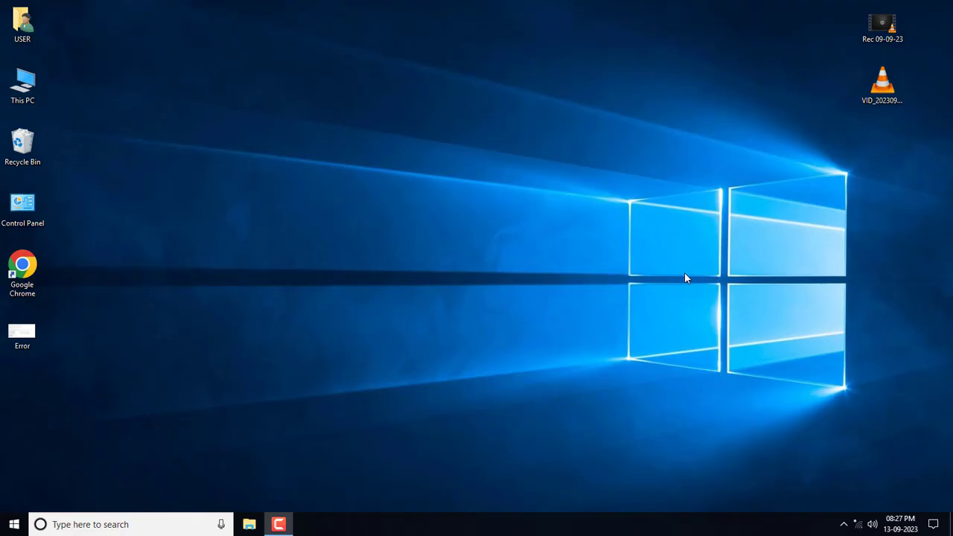
Reopen Task Manager from the desktop in a maximized window
{"action": "right_click", "coordinate": [376, 531]}
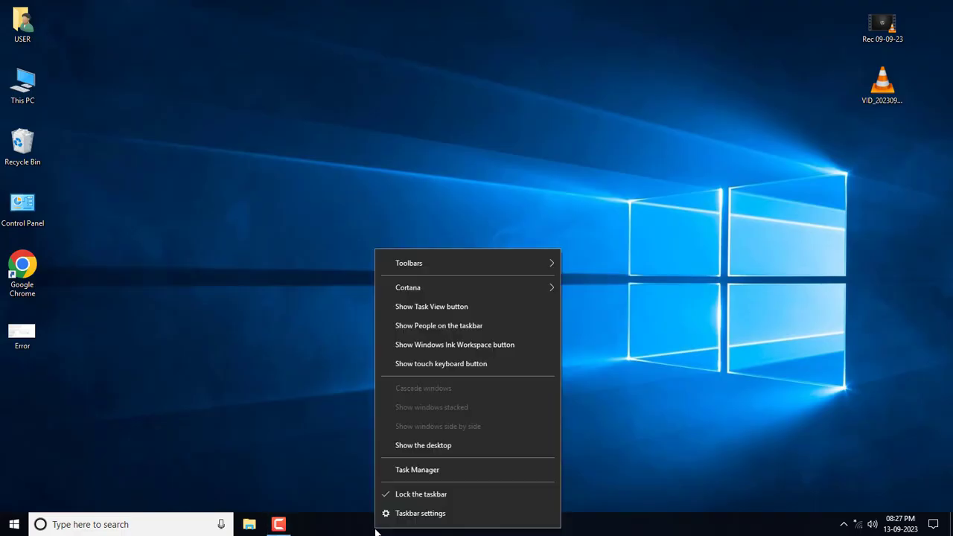
{"action": "left_click", "coordinate": [403, 471]}
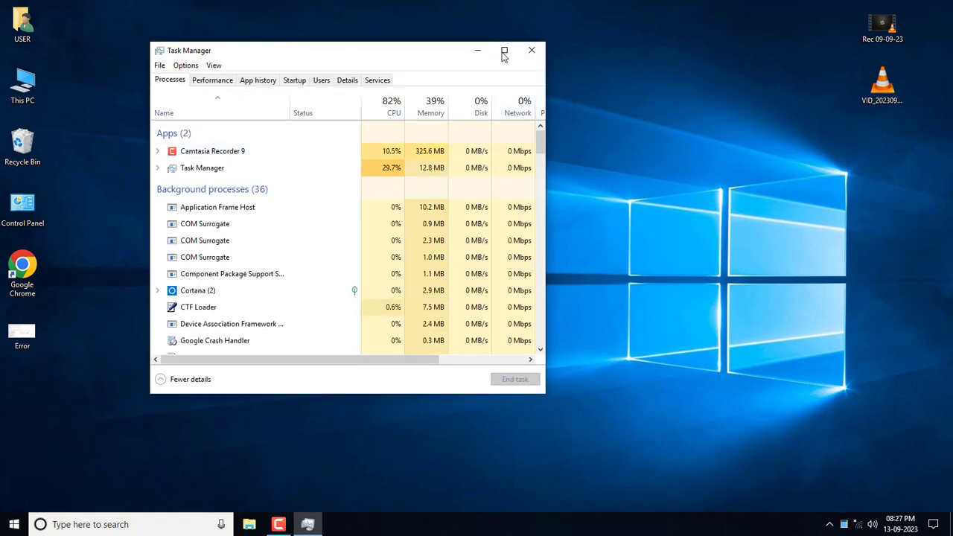
{"action": "left_click", "coordinate": [504, 50]}
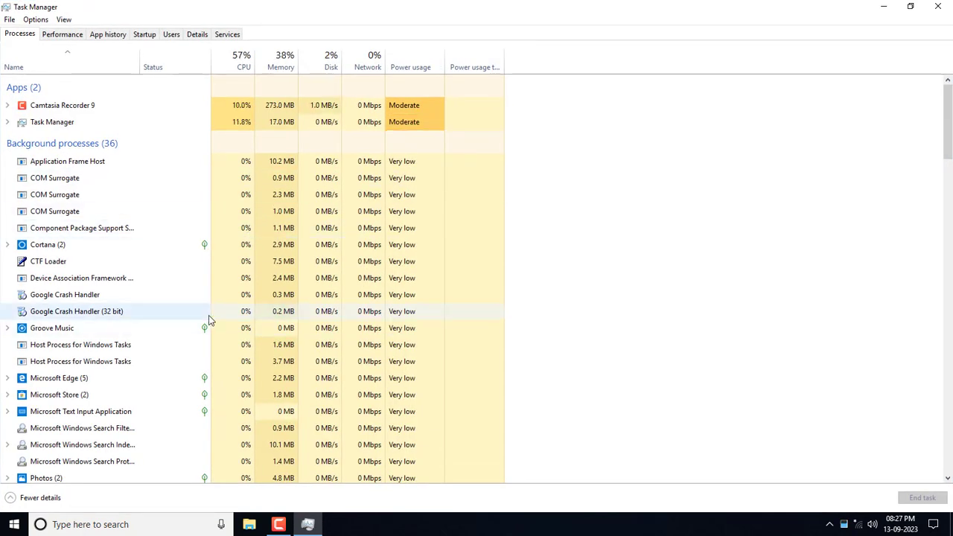
Find Service Host: DNS Client among the Windows processes, expand it and check which actions its DNS Client service offers
{"action": "scroll", "coordinate": [208, 318], "scroll_direction": "down", "scroll_amount": 5}
{"action": "scroll", "coordinate": [210, 319], "scroll_direction": "down", "scroll_amount": 12}
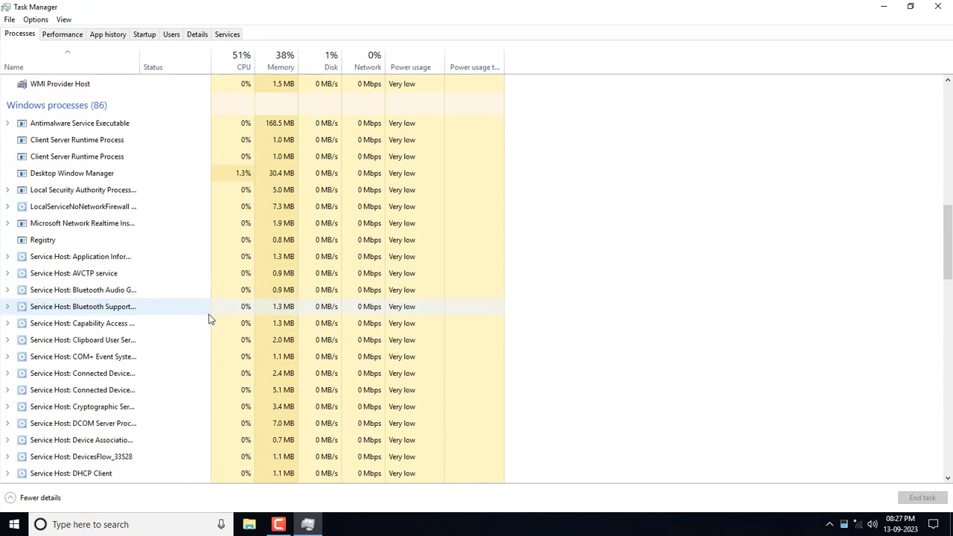
{"action": "left_click", "coordinate": [125, 337]}
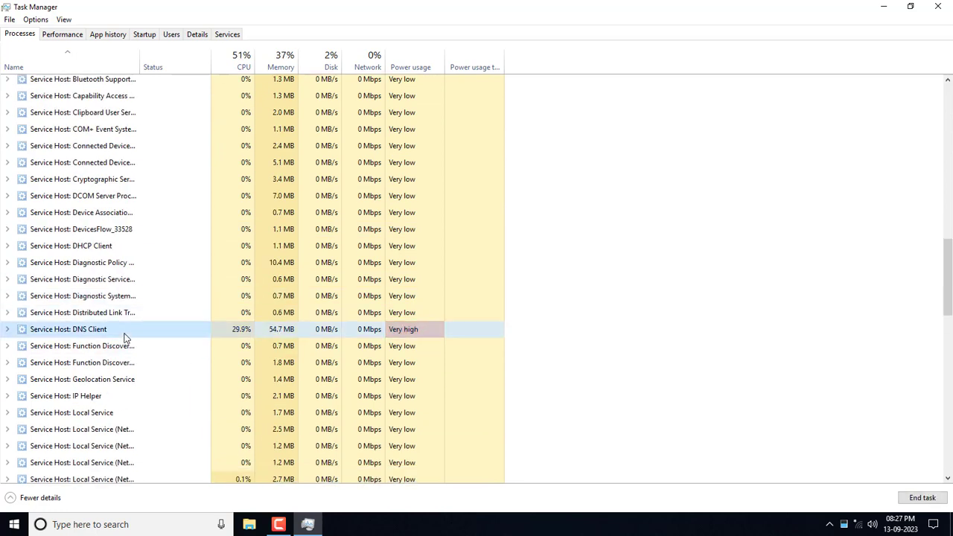
{"action": "double_click", "coordinate": [124, 336]}
{"action": "left_click", "coordinate": [94, 348]}
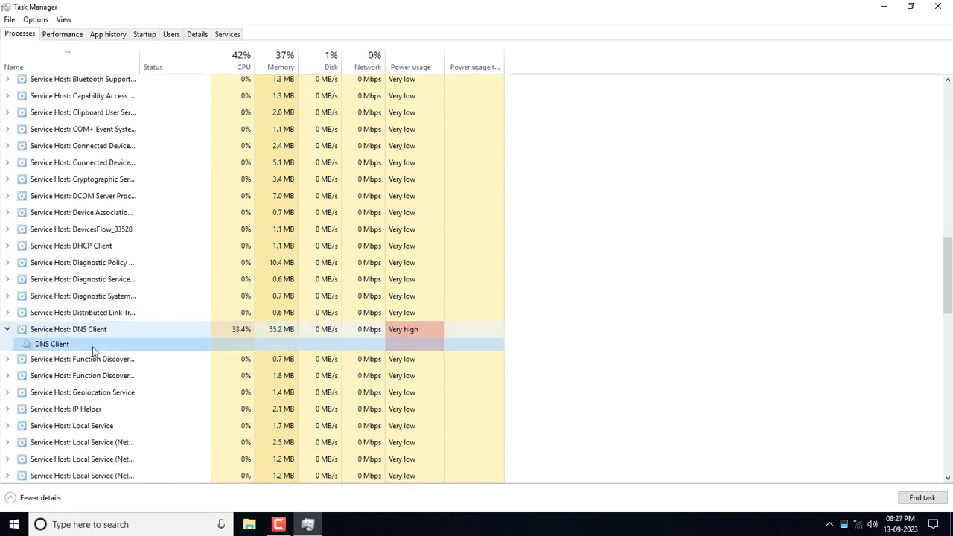
{"action": "right_click", "coordinate": [93, 350]}
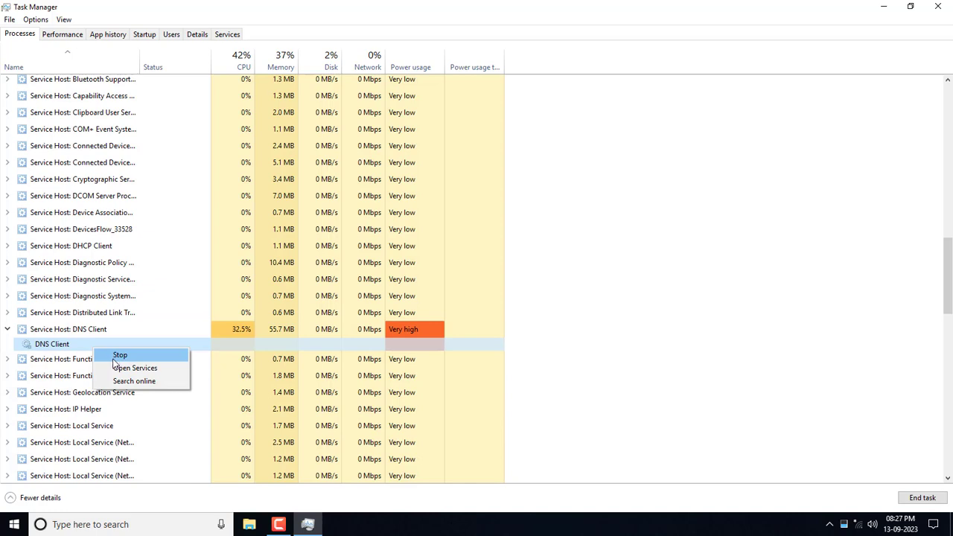
Open the svchost properties from the Service Host: DNS Client process and review the security permissions for SYSTEM and Users
{"action": "left_click", "coordinate": [88, 330]}
{"action": "right_click", "coordinate": [87, 330]}
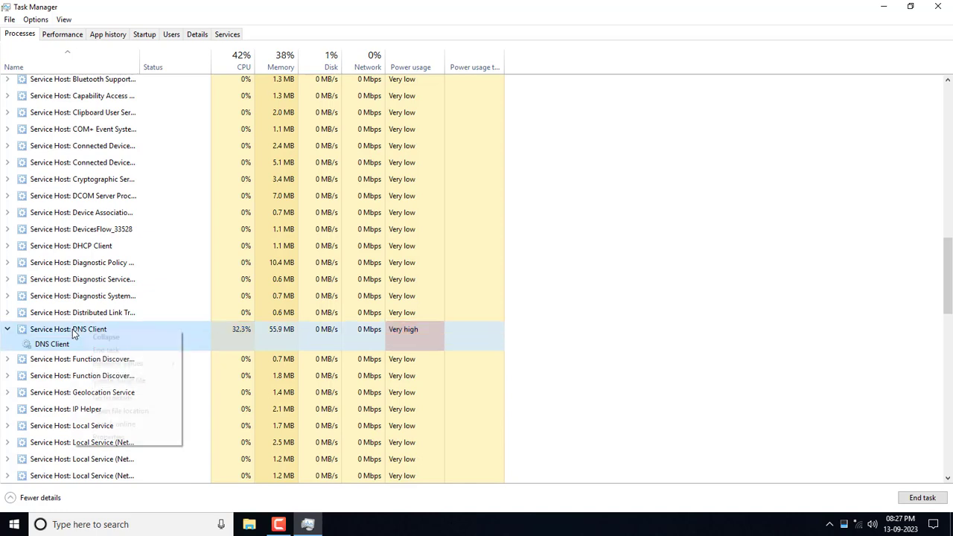
{"action": "left_click", "coordinate": [114, 442]}
{"action": "left_click", "coordinate": [222, 232]}
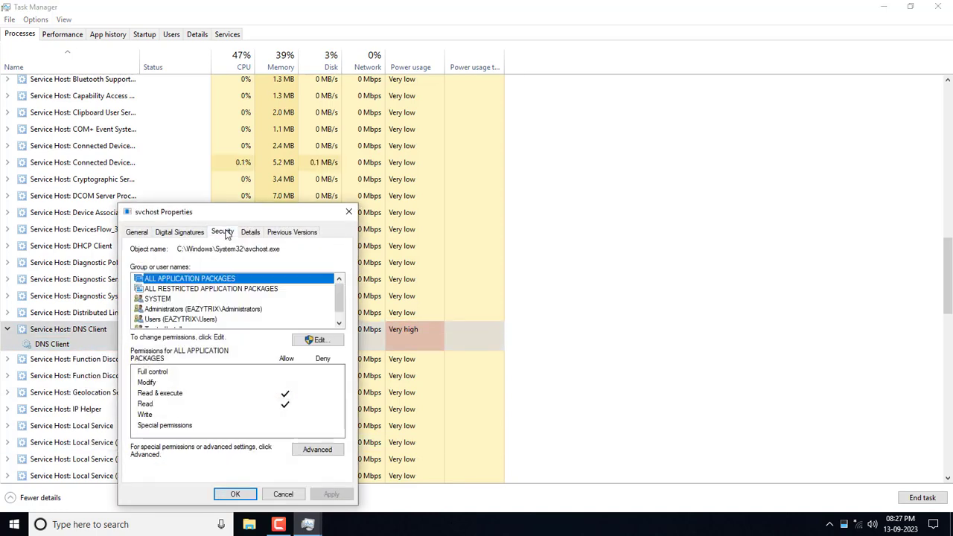
{"action": "left_click", "coordinate": [163, 298]}
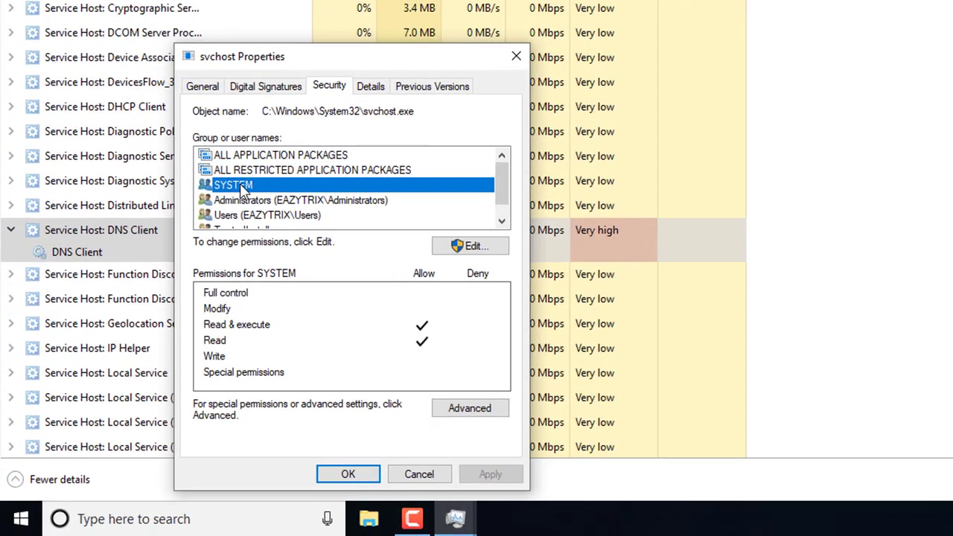
{"action": "scroll", "coordinate": [173, 290], "scroll_direction": "down", "scroll_amount": 1}
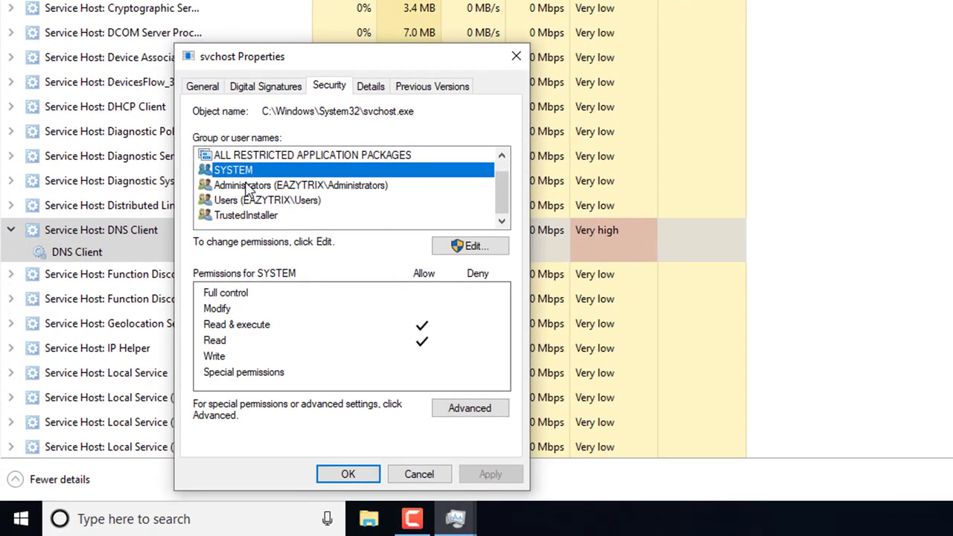
{"action": "left_click", "coordinate": [253, 201]}
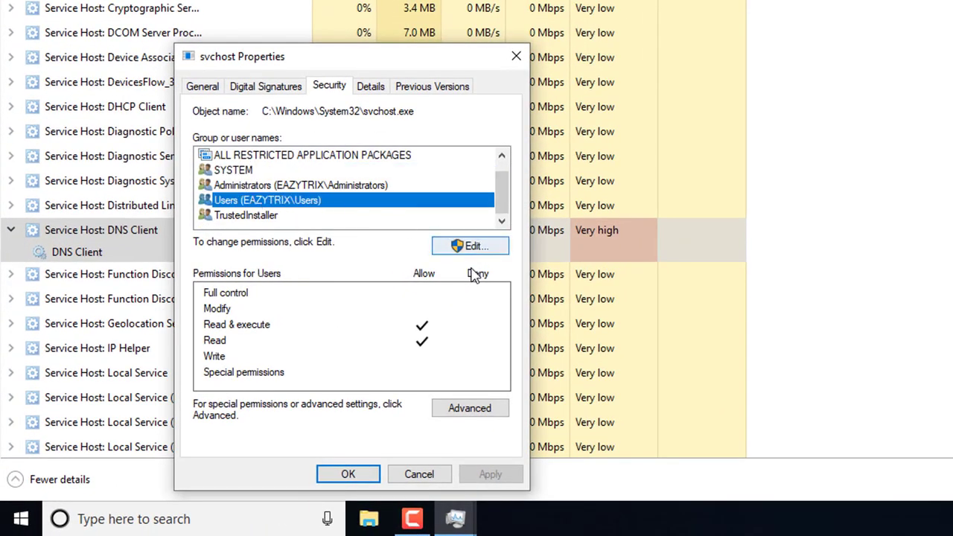
Change the owner of svchost.exe from its advanced security settings, picking Everyone from the list of found users and groups
{"action": "left_click", "coordinate": [479, 415]}
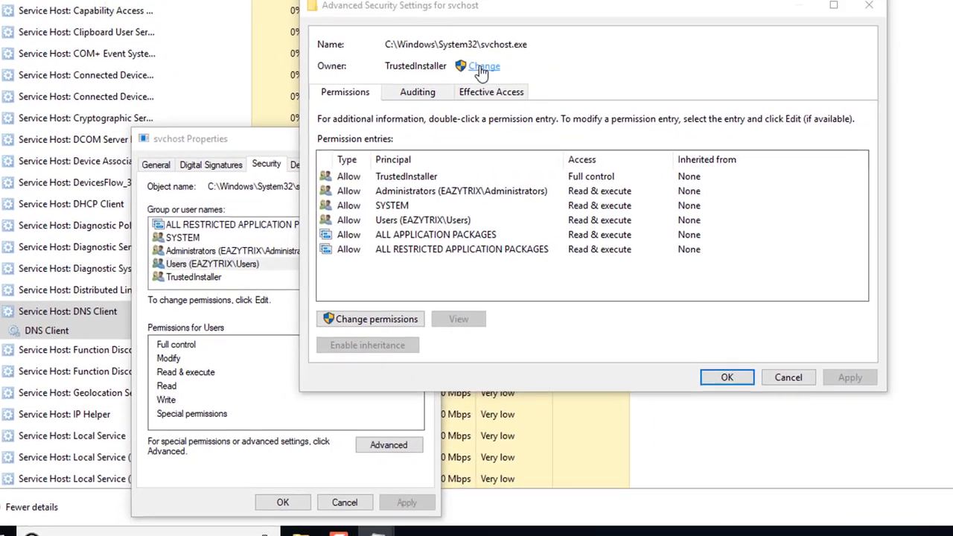
{"action": "left_click", "coordinate": [493, 70]}
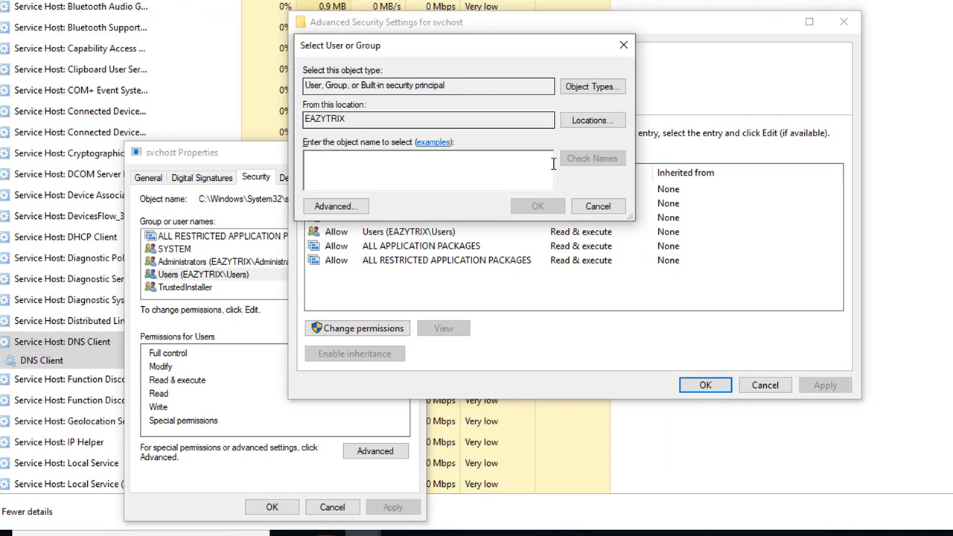
{"action": "left_click", "coordinate": [321, 210]}
{"action": "left_click", "coordinate": [647, 209]}
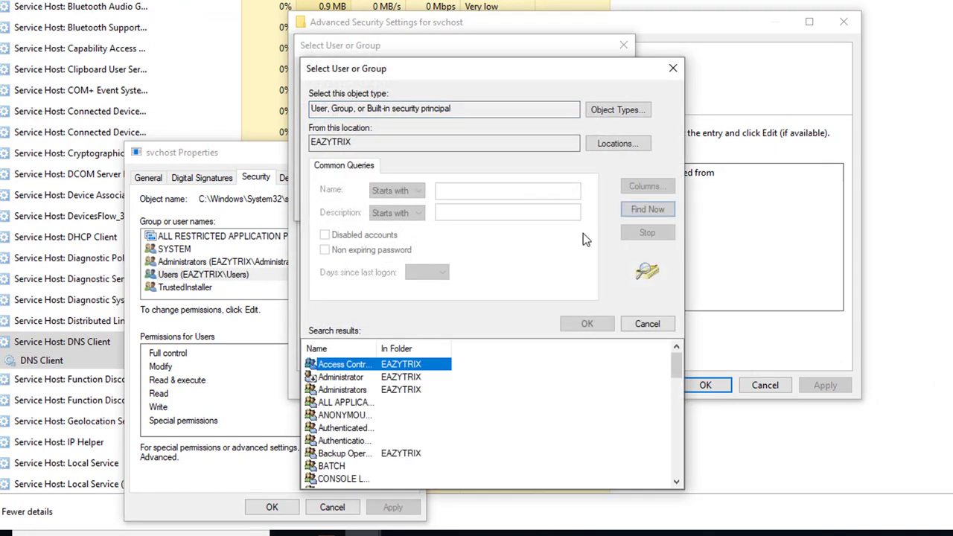
{"action": "scroll", "coordinate": [393, 403], "scroll_direction": "down", "scroll_amount": 6}
{"action": "left_click", "coordinate": [335, 378]}
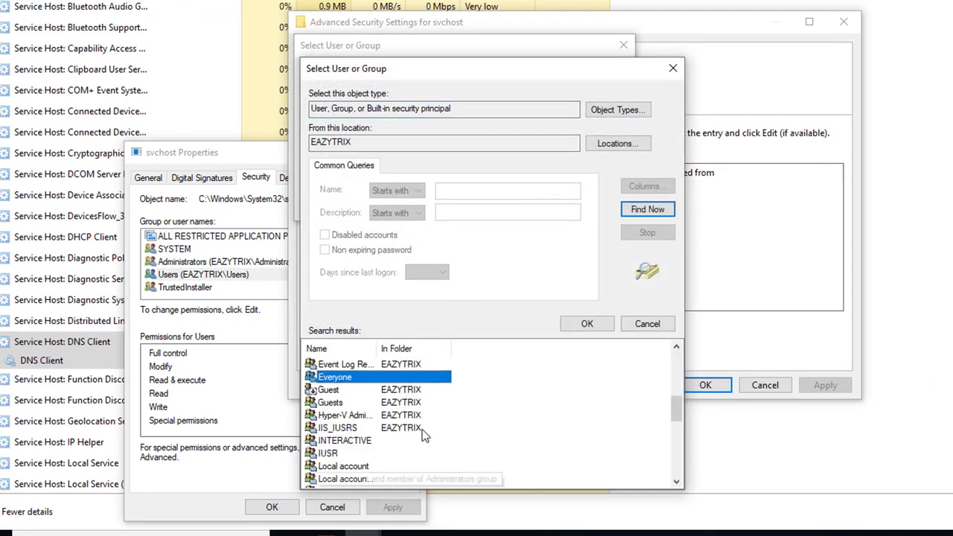
{"action": "left_click", "coordinate": [587, 323]}
{"action": "left_click", "coordinate": [538, 206]}
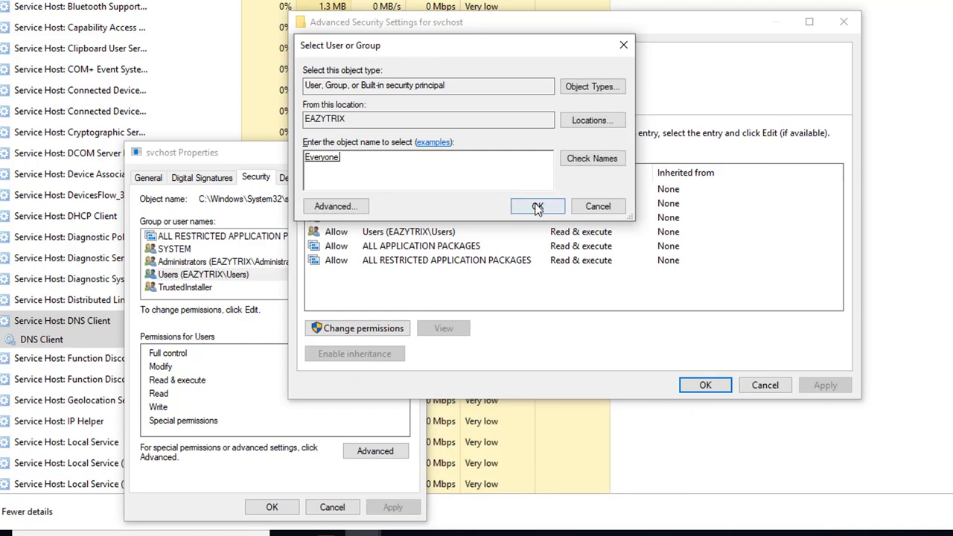
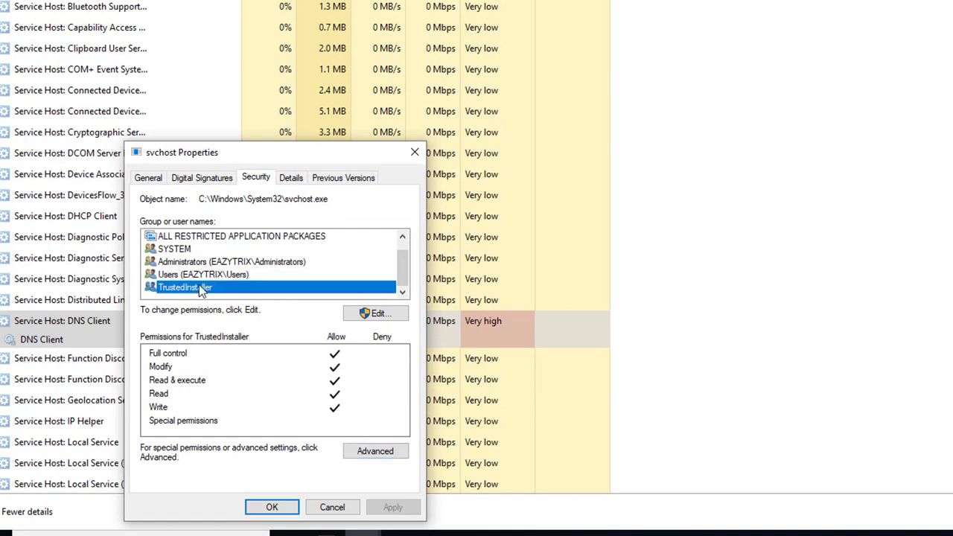
Allow the Users group Full control in the svchost.exe permissions and confirm the properties
{"action": "left_click", "coordinate": [201, 272]}
{"action": "left_click", "coordinate": [376, 313]}
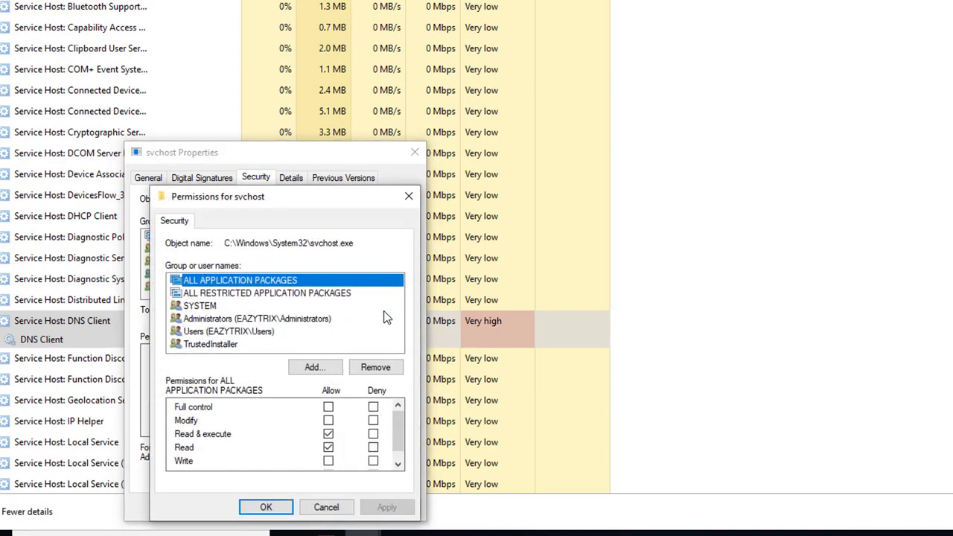
{"action": "left_click", "coordinate": [238, 332]}
{"action": "left_click", "coordinate": [328, 407]}
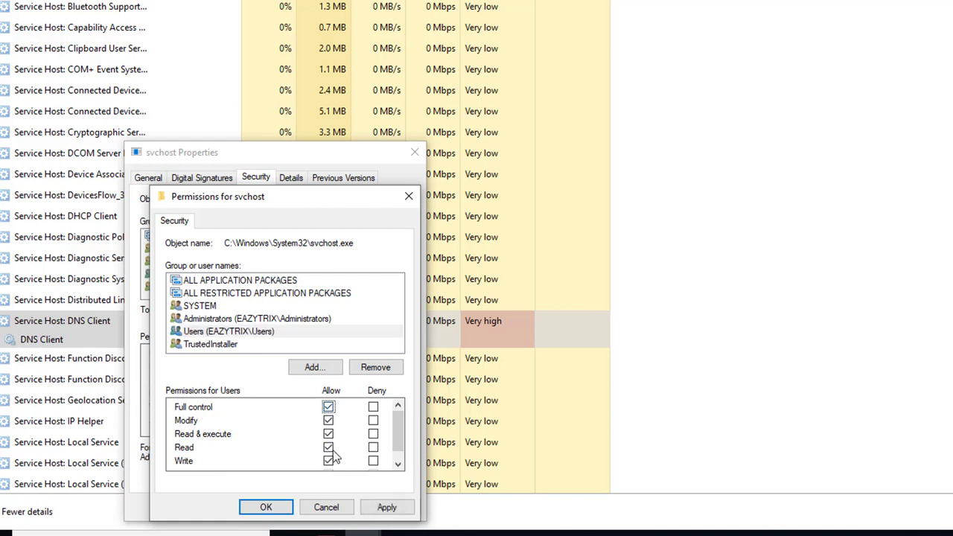
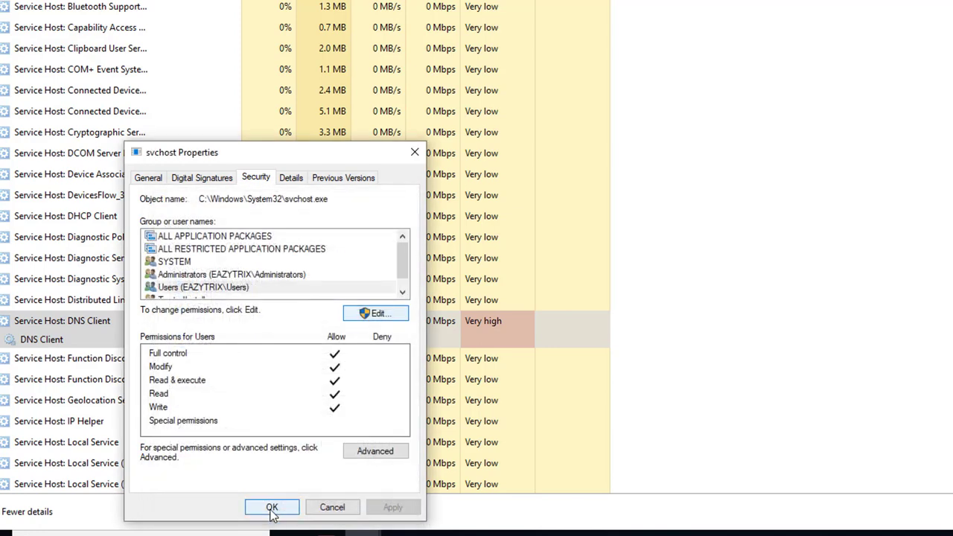
{"action": "left_click", "coordinate": [273, 509]}
Check the DNS Client service's properties in the Services console for available stop controls, then close the console
{"action": "right_click", "coordinate": [266, 307]}
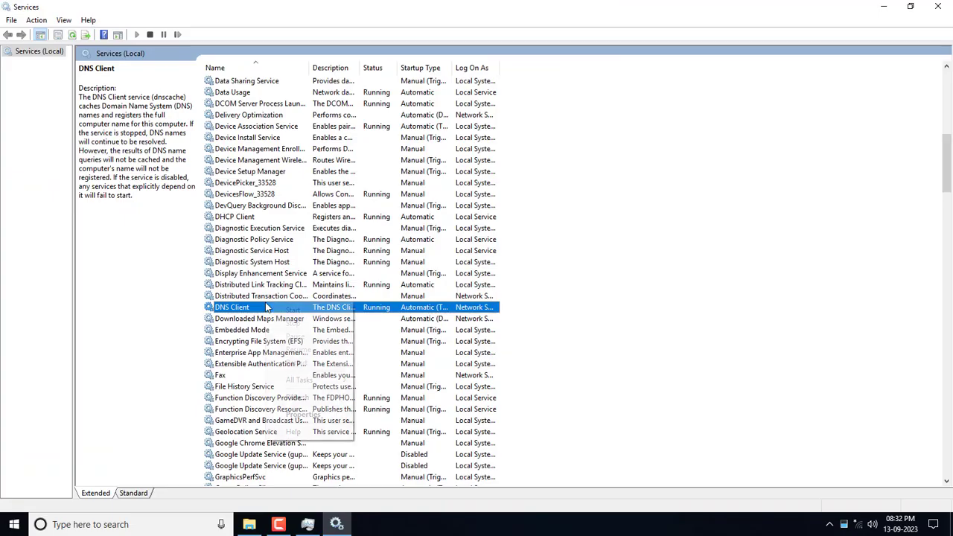
{"action": "left_click", "coordinate": [303, 414]}
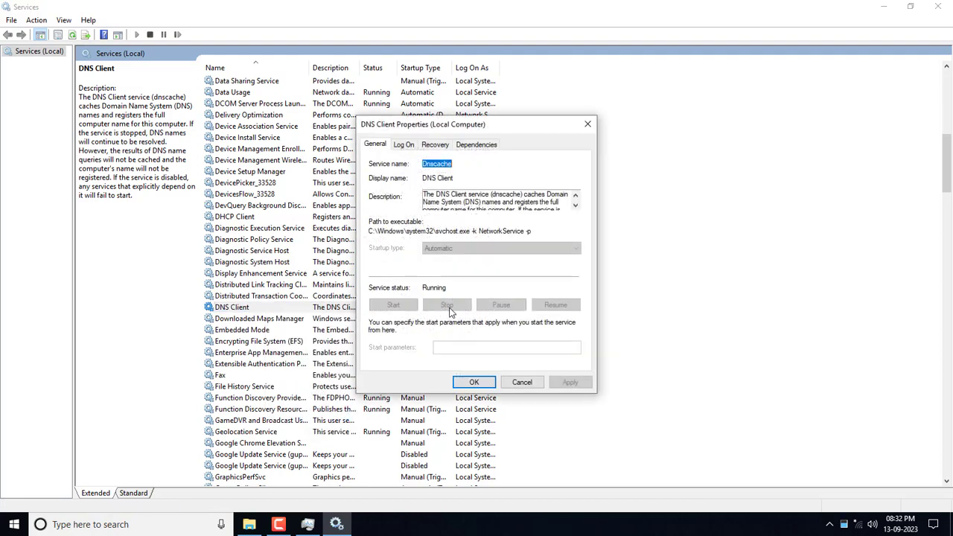
{"action": "left_click", "coordinate": [523, 382]}
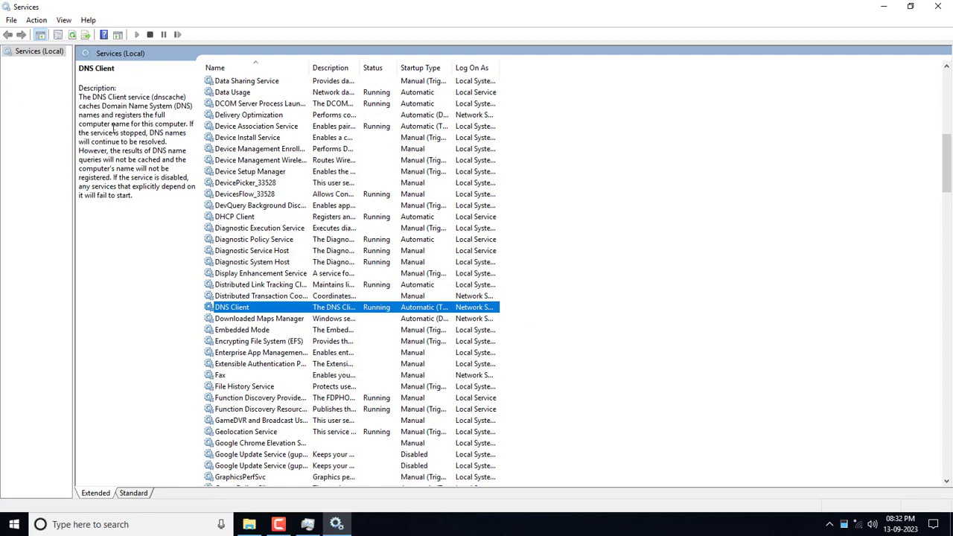
{"action": "left_click", "coordinate": [938, 7]}
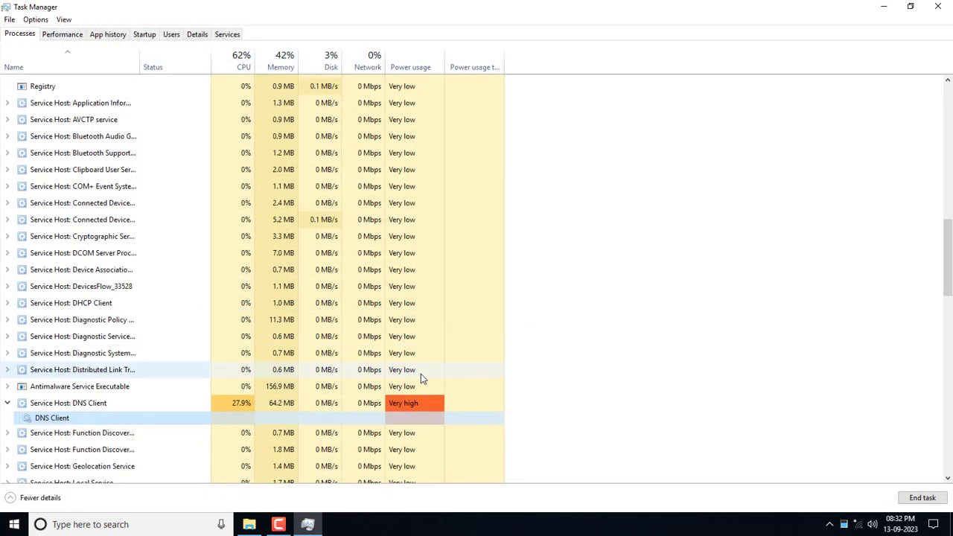
Run regedit to open the Registry Editor and expand HKEY_LOCAL_MACHINE
{"action": "key", "text": "super+r"}
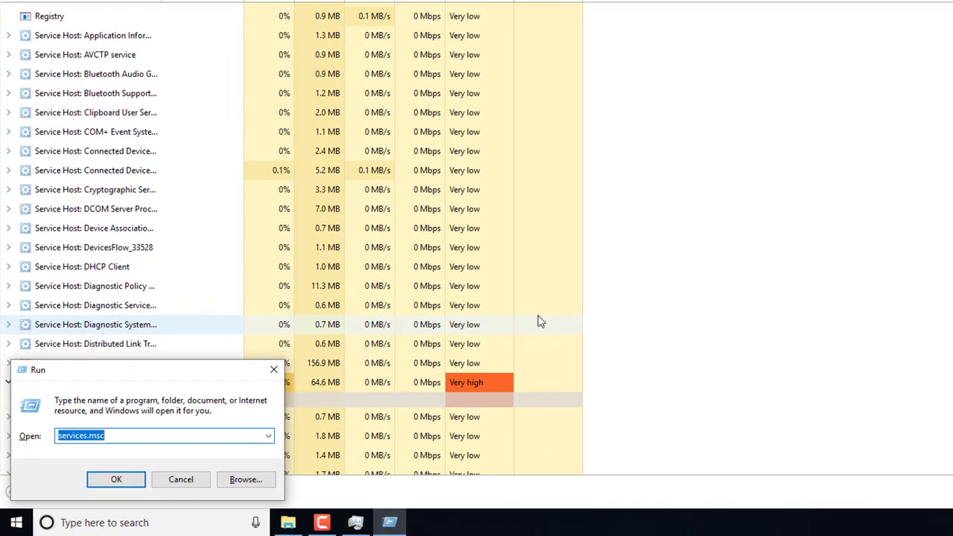
{"action": "type", "text": "re"}
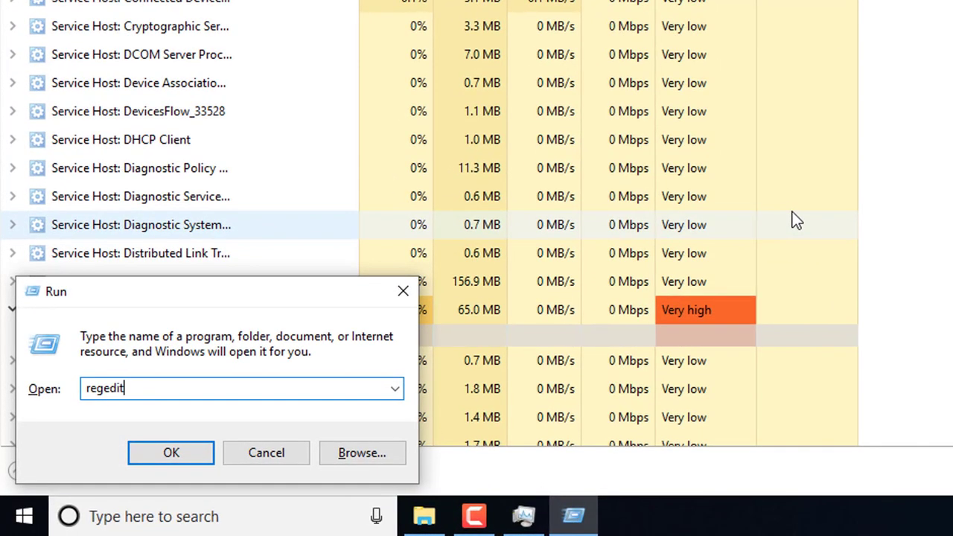
{"action": "type", "text": "gedit"}
{"action": "key", "text": "Return"}
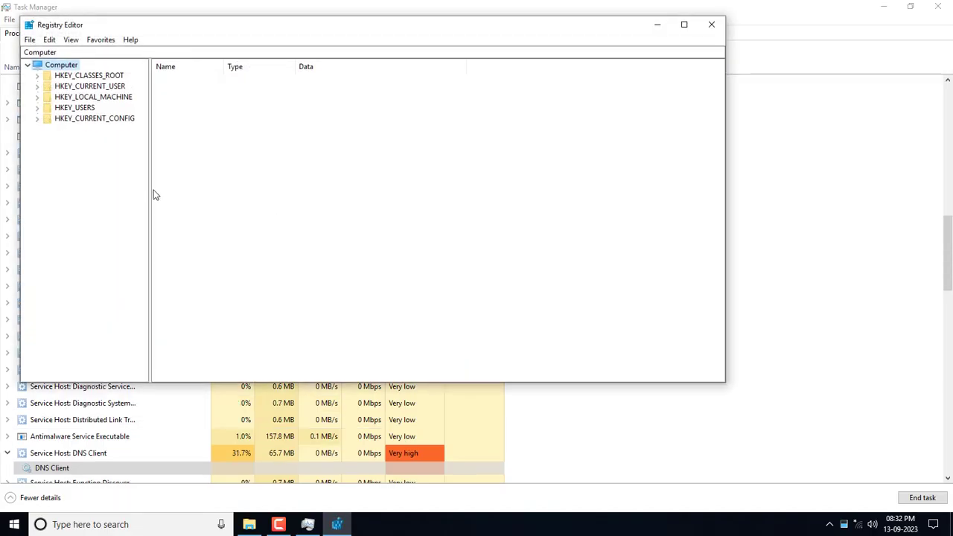
{"action": "double_click", "coordinate": [125, 97]}
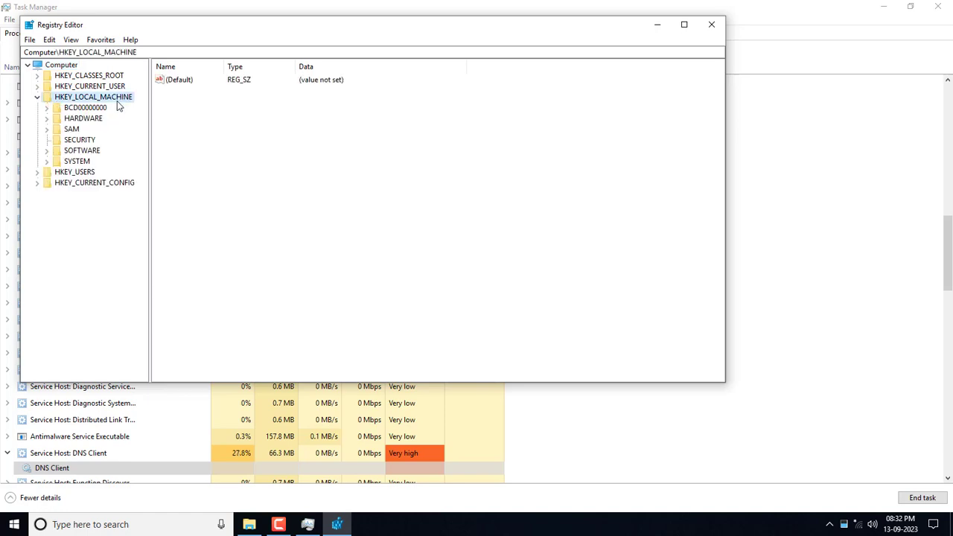
{"action": "double_click", "coordinate": [93, 151]}
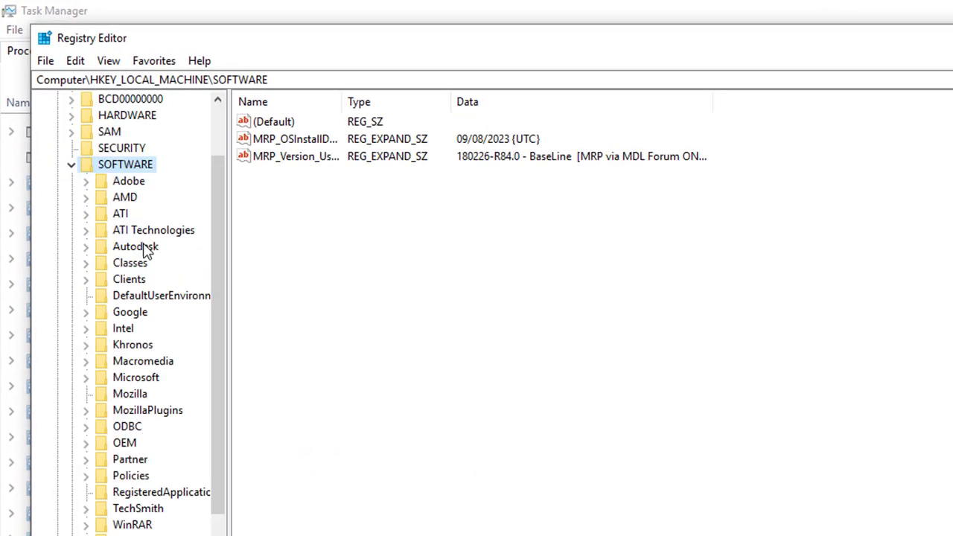
{"action": "left_click", "coordinate": [136, 247]}
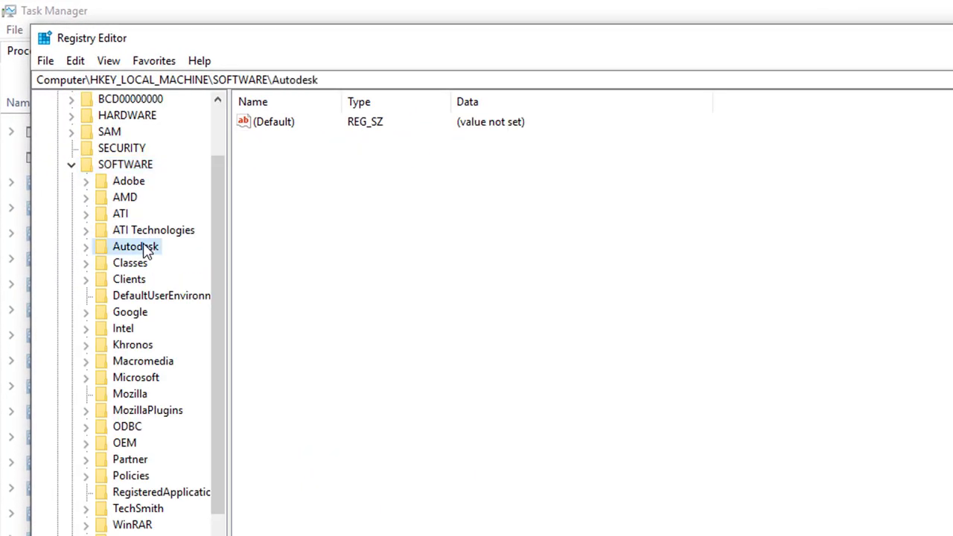
{"action": "scroll", "coordinate": [147, 251], "scroll_direction": "down", "scroll_amount": 1}
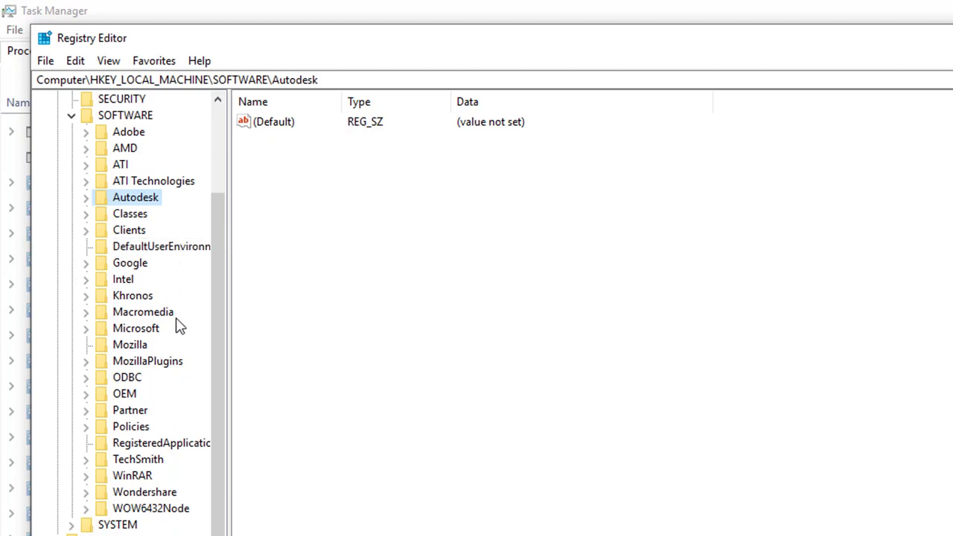
{"action": "scroll", "coordinate": [179, 328], "scroll_direction": "up", "scroll_amount": 3}
{"action": "left_click", "coordinate": [70, 230]}
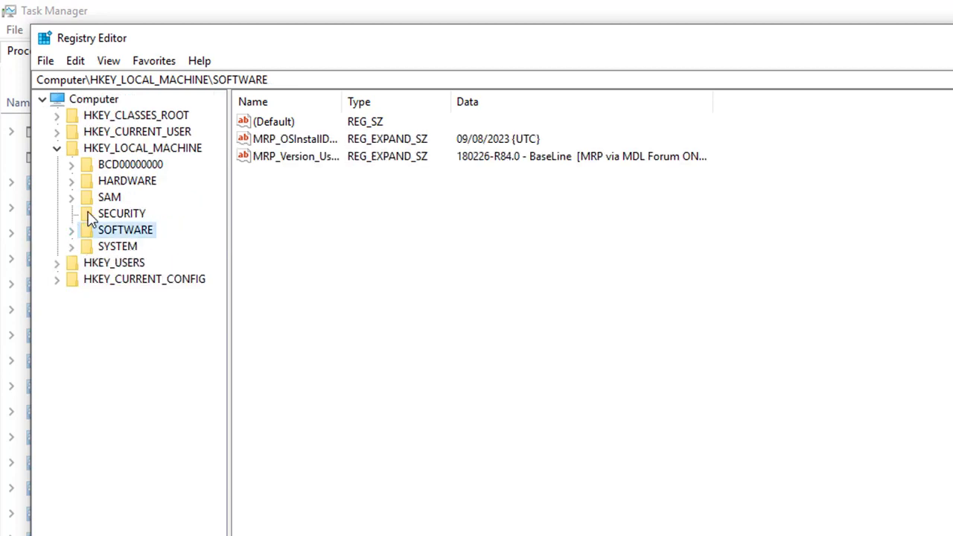
{"action": "left_click", "coordinate": [136, 214]}
Open the Dnscache key under HKEY_LOCAL_MACHINE\SYSTEM\CurrentControlSet\Services and expand it
{"action": "double_click", "coordinate": [127, 247]}
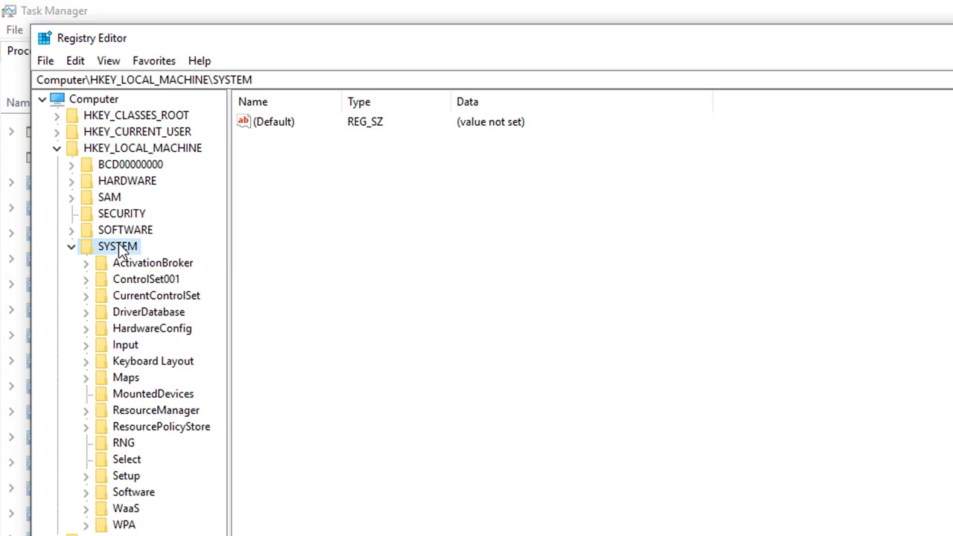
{"action": "double_click", "coordinate": [170, 301]}
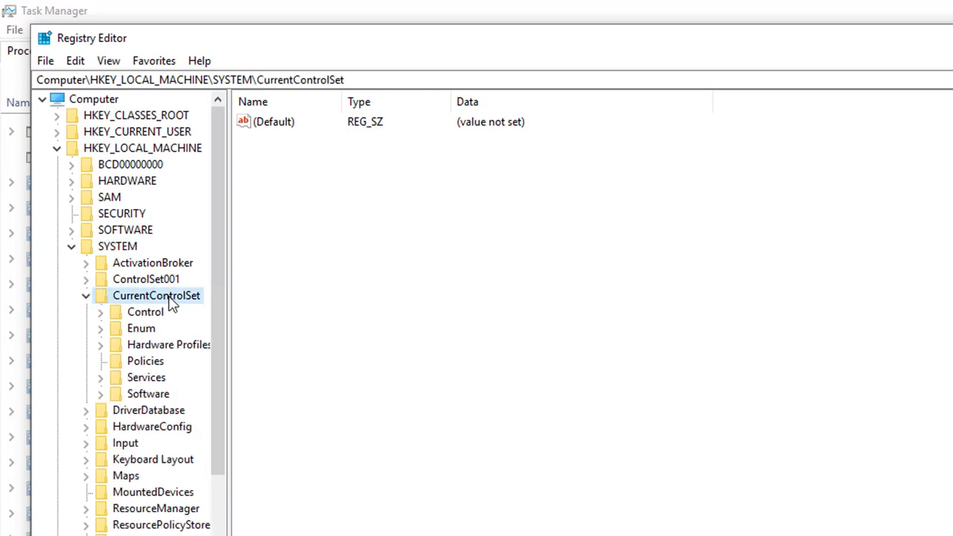
{"action": "double_click", "coordinate": [147, 379]}
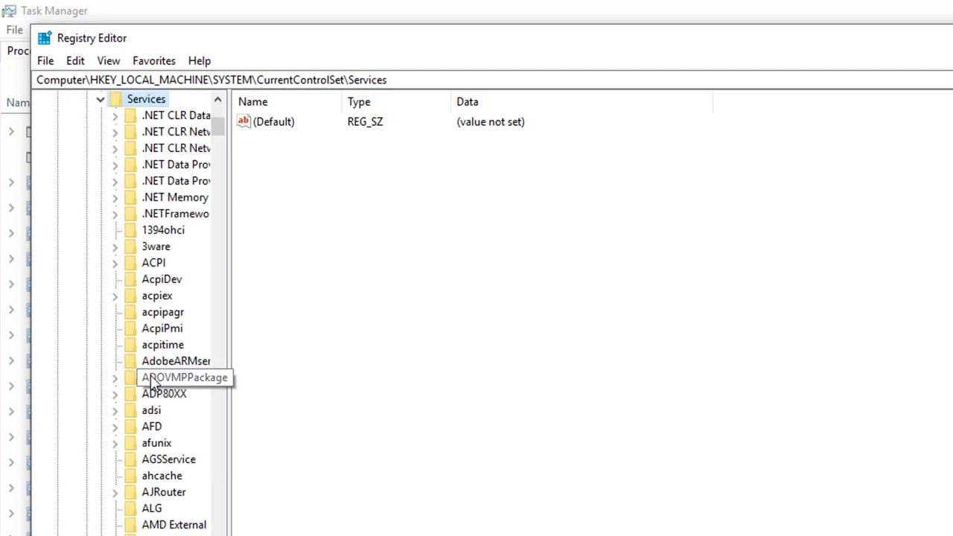
{"action": "left_click", "coordinate": [173, 347]}
{"action": "scroll", "coordinate": [177, 359], "scroll_direction": "down", "scroll_amount": 4}
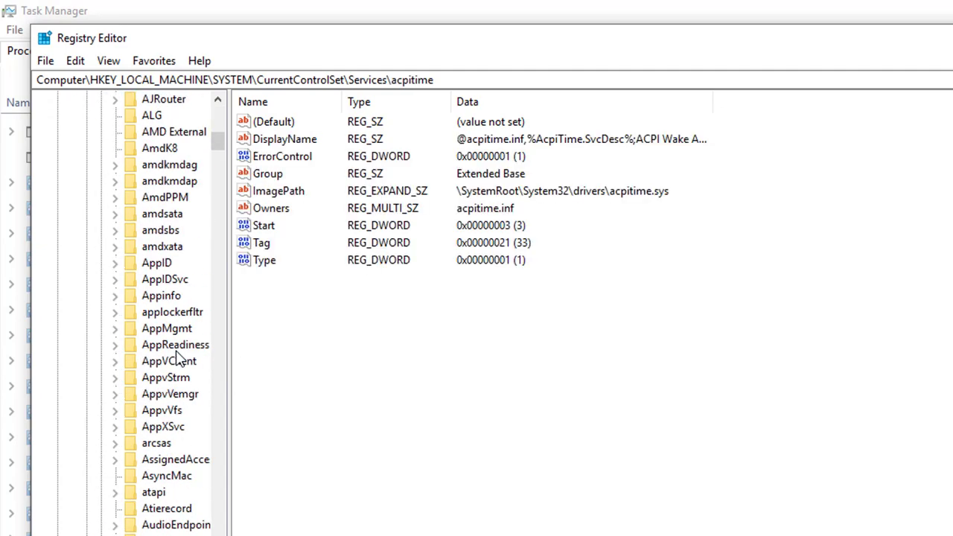
{"action": "scroll", "coordinate": [177, 359], "scroll_direction": "down", "scroll_amount": 3}
{"action": "scroll", "coordinate": [178, 358], "scroll_direction": "down", "scroll_amount": 20}
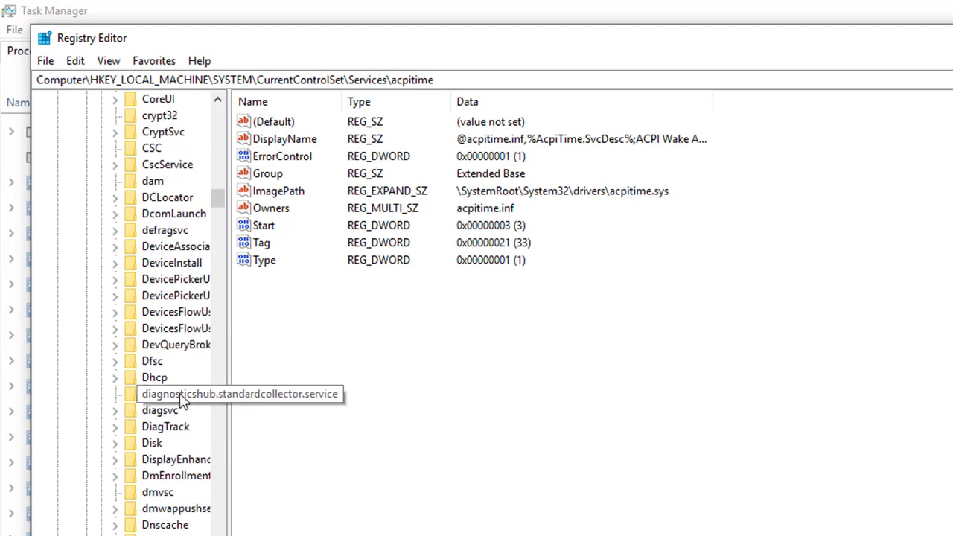
{"action": "scroll", "coordinate": [184, 385], "scroll_direction": "down", "scroll_amount": 1}
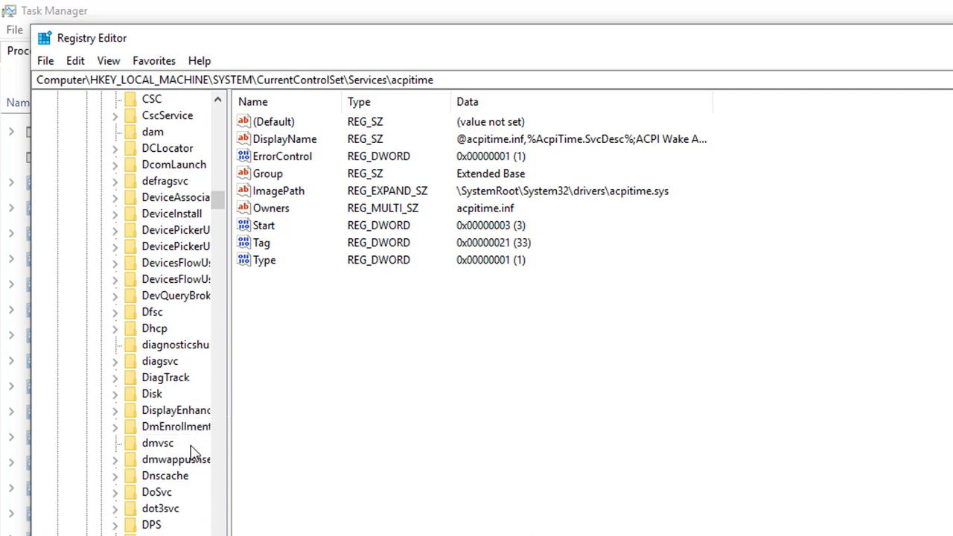
{"action": "left_click", "coordinate": [179, 479]}
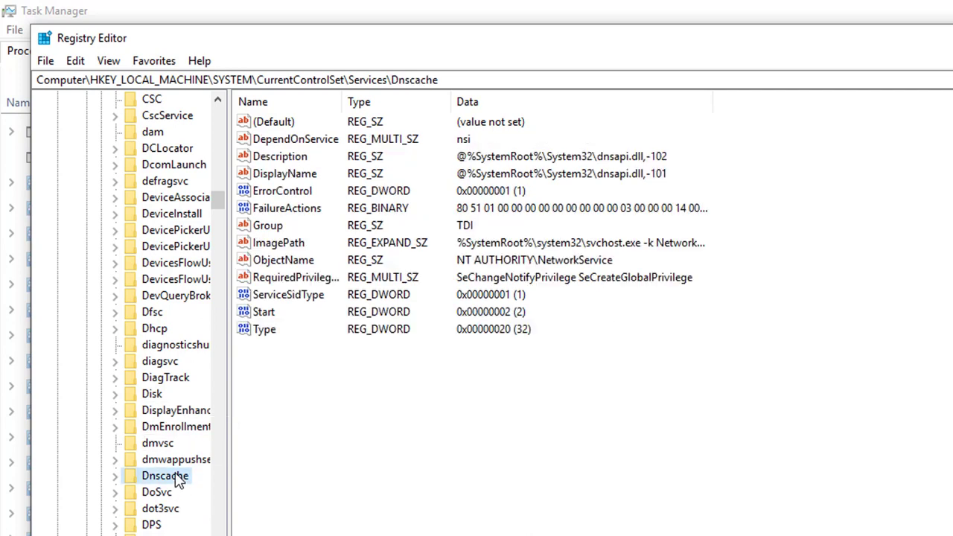
{"action": "double_click", "coordinate": [179, 479]}
{"action": "scroll", "coordinate": [180, 479], "scroll_direction": "down", "scroll_amount": 1}
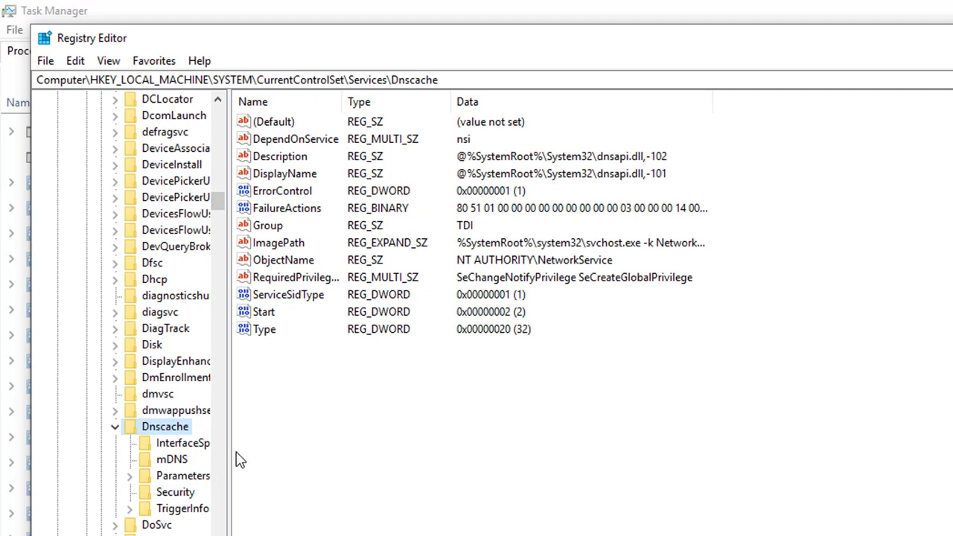
Set the Dnscache key's Start value to 4 and close the Registry Editor
{"action": "left_click", "coordinate": [272, 313]}
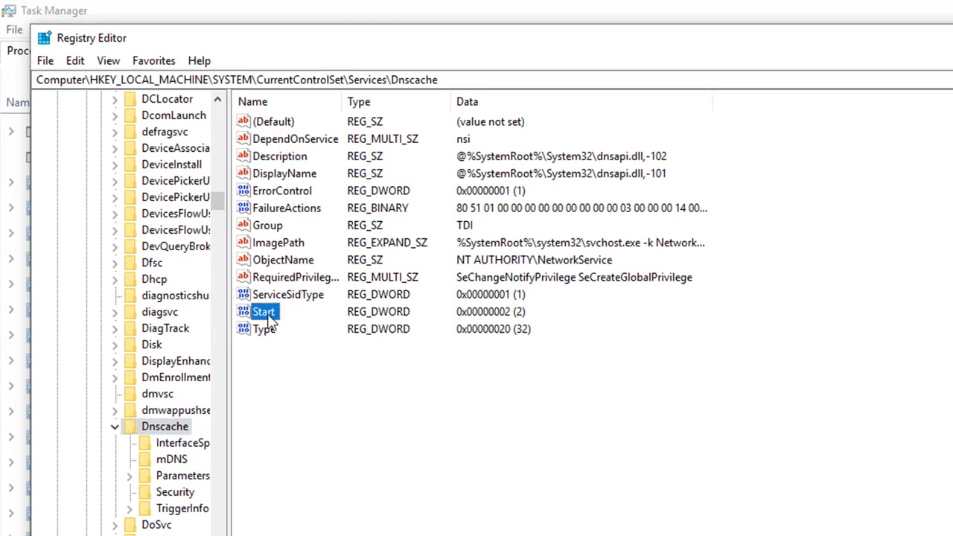
{"action": "double_click", "coordinate": [273, 319]}
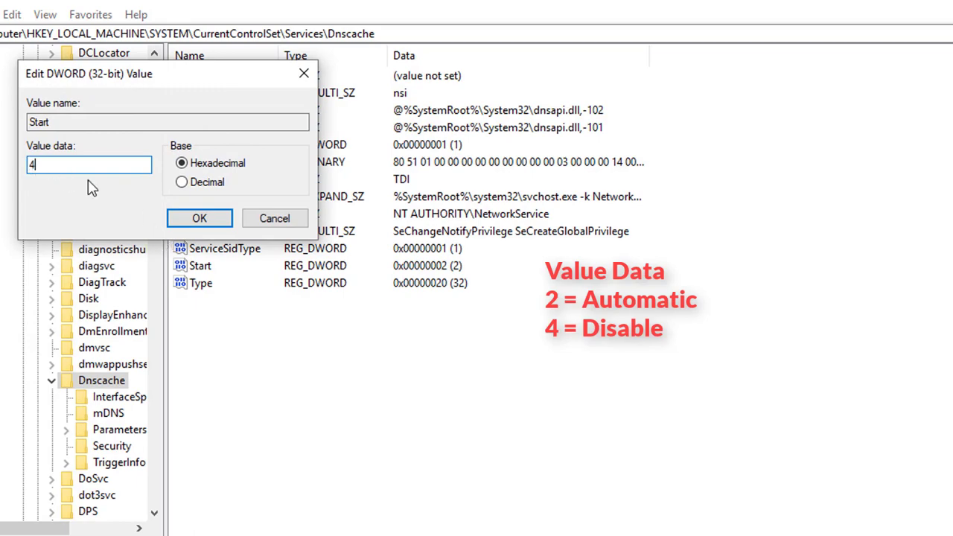
{"action": "left_click", "coordinate": [199, 221]}
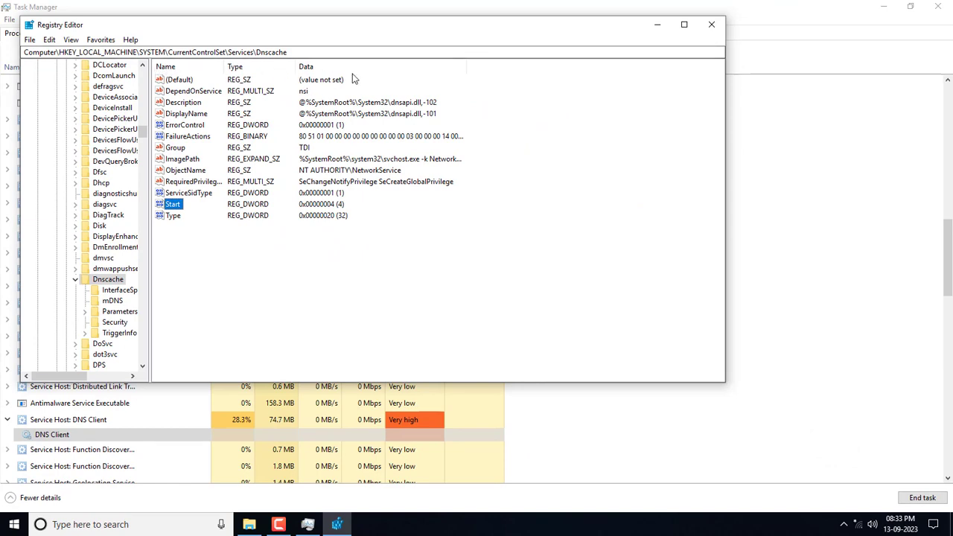
{"action": "left_click", "coordinate": [711, 24]}
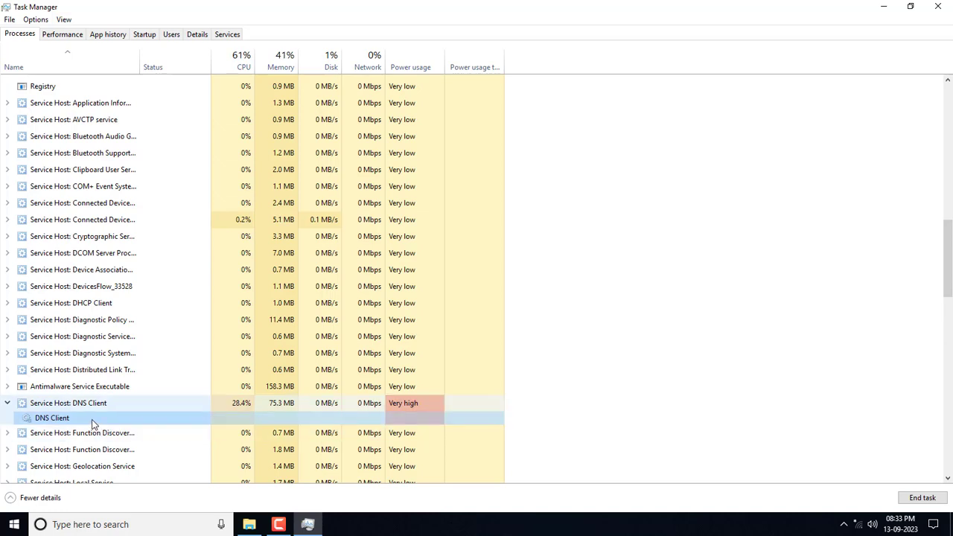
Open the Services console from the DNS Client process, check the DNS Client service's startup type and status in its properties, then close the console
{"action": "right_click", "coordinate": [92, 420]}
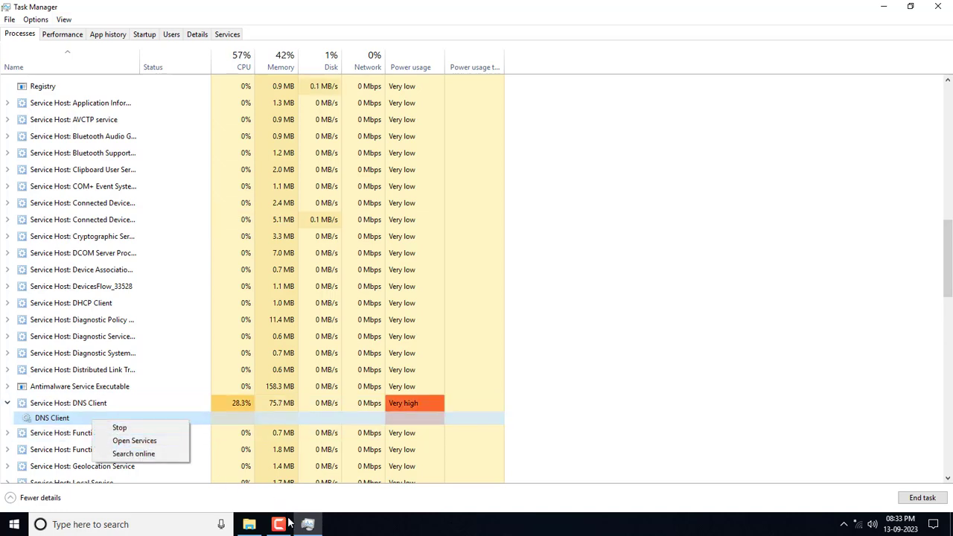
{"action": "left_click", "coordinate": [164, 442]}
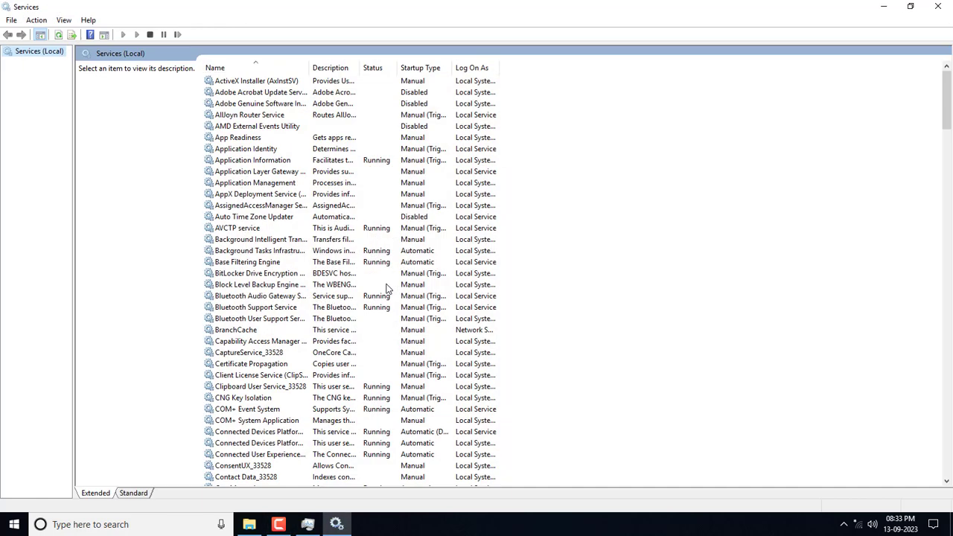
{"action": "left_click", "coordinate": [261, 285]}
{"action": "key", "text": "d"}
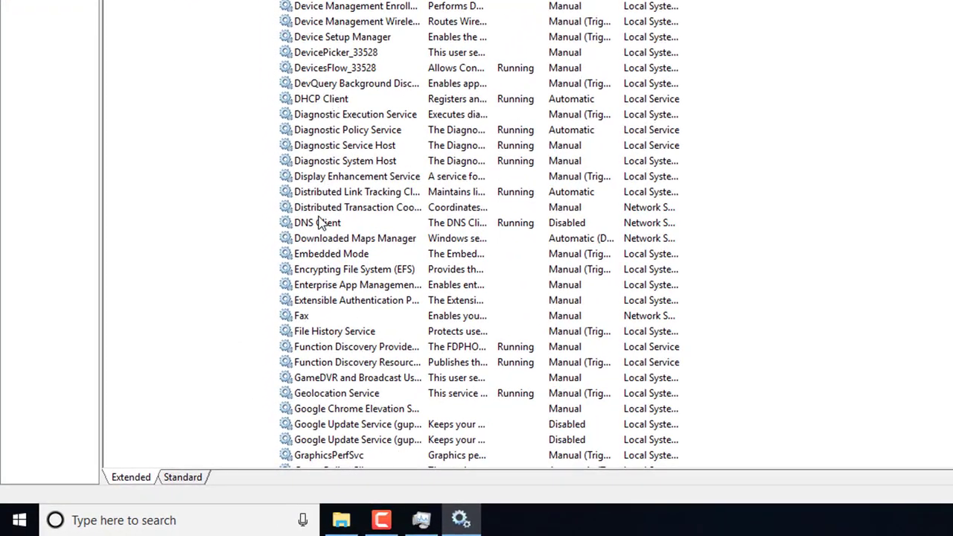
{"action": "left_click", "coordinate": [319, 223]}
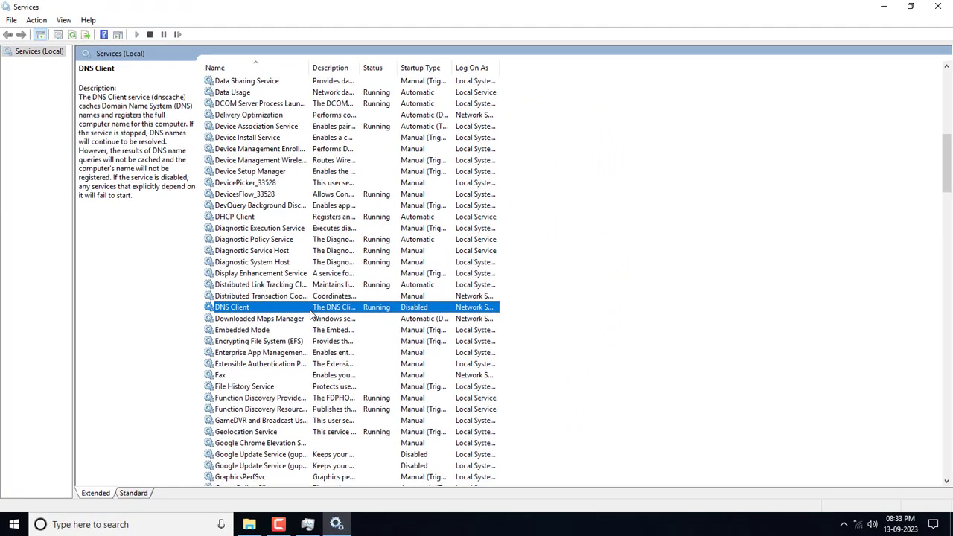
{"action": "right_click", "coordinate": [313, 314]}
{"action": "left_click", "coordinate": [347, 423]}
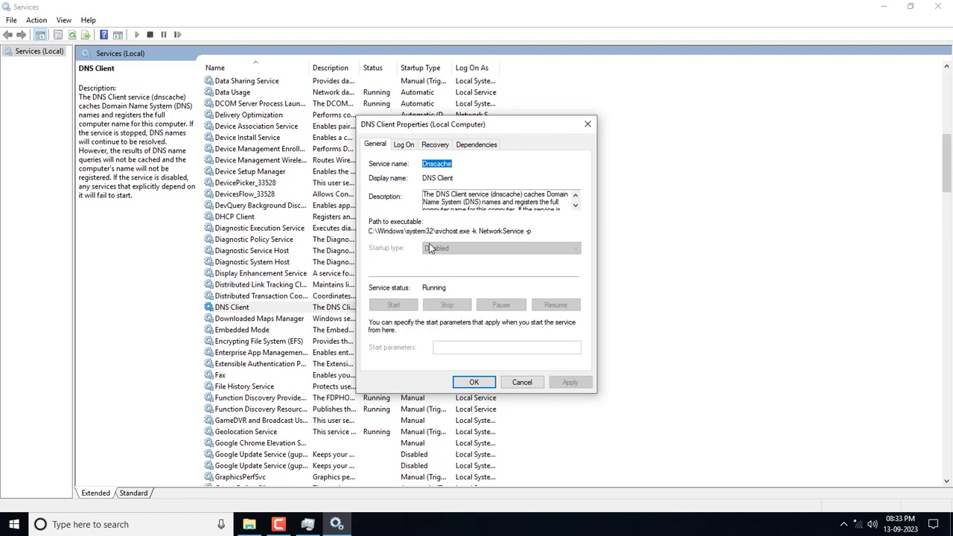
{"action": "left_click", "coordinate": [522, 382]}
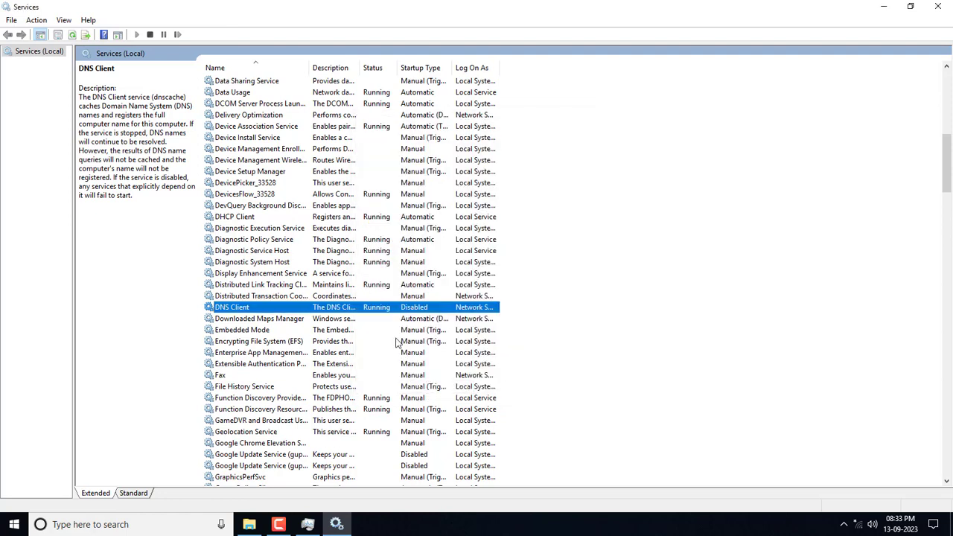
{"action": "left_click", "coordinate": [938, 6]}
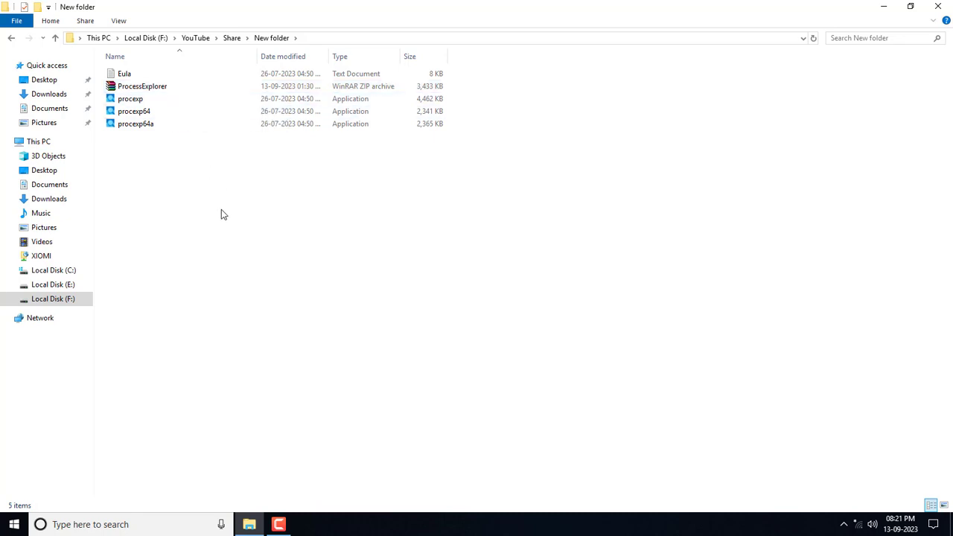
Run procexp as administrator, accept the Process Explorer license agreement and maximize its window
{"action": "left_click", "coordinate": [129, 101]}
{"action": "right_click", "coordinate": [129, 102]}
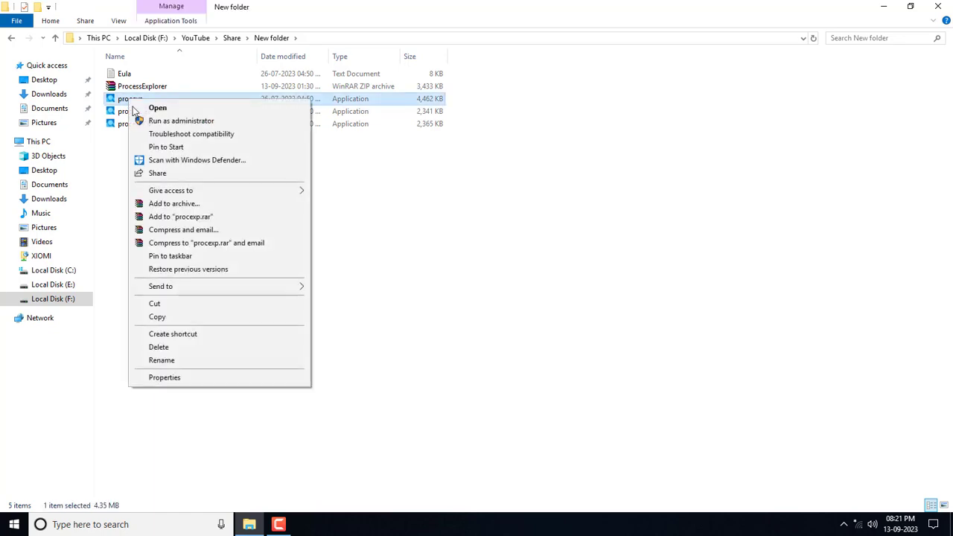
{"action": "left_click", "coordinate": [157, 124]}
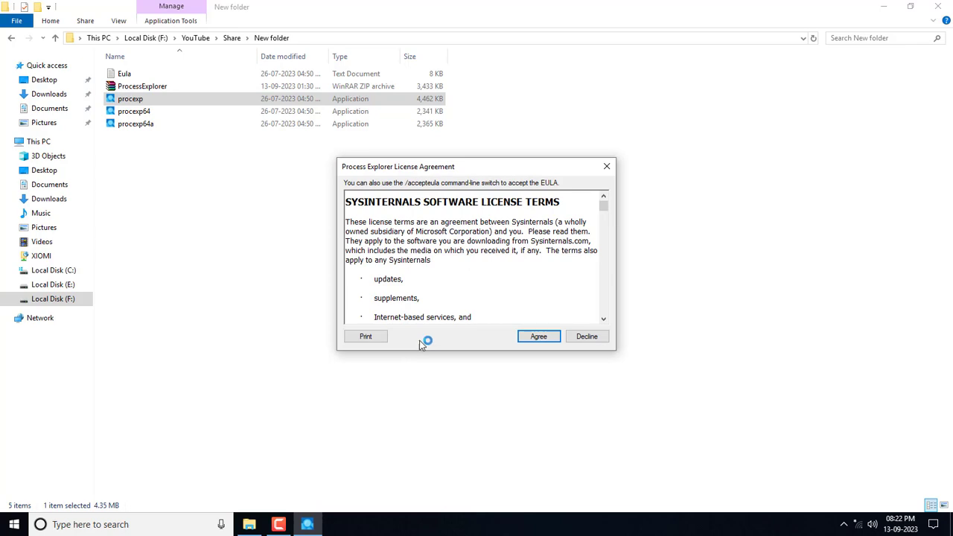
{"action": "left_click", "coordinate": [546, 338]}
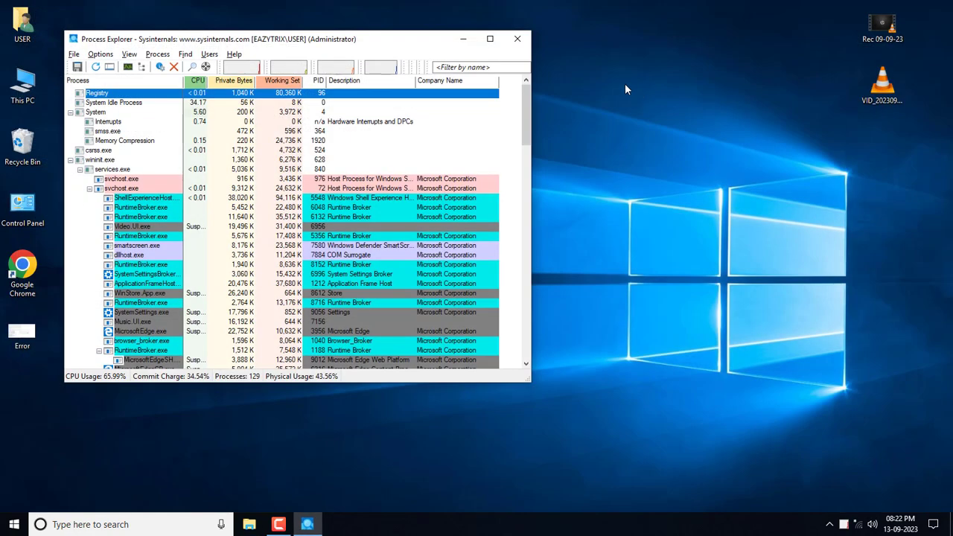
{"action": "left_click", "coordinate": [490, 39]}
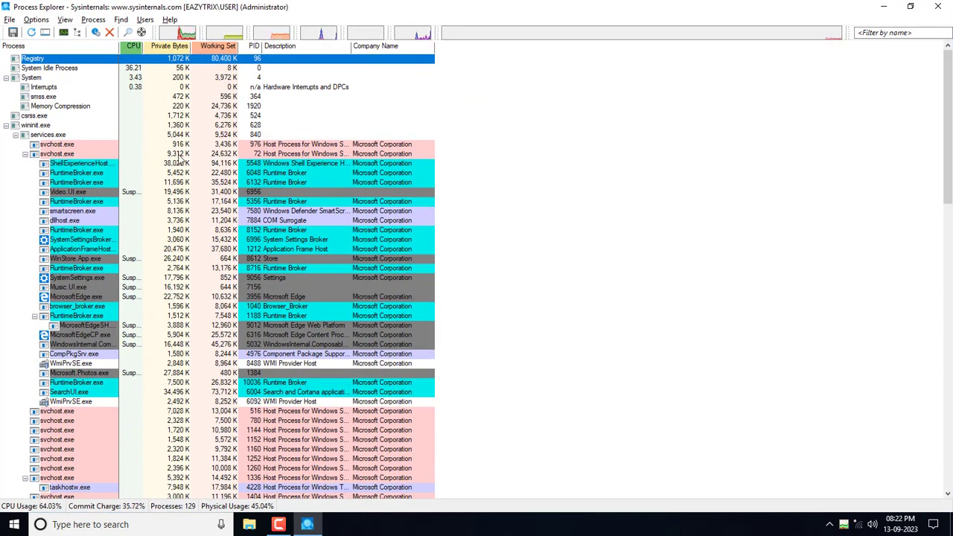
Search Process Explorer's handles and DLLs for "hosts" and move the search dialog clear of the process list
{"action": "left_click", "coordinate": [129, 33]}
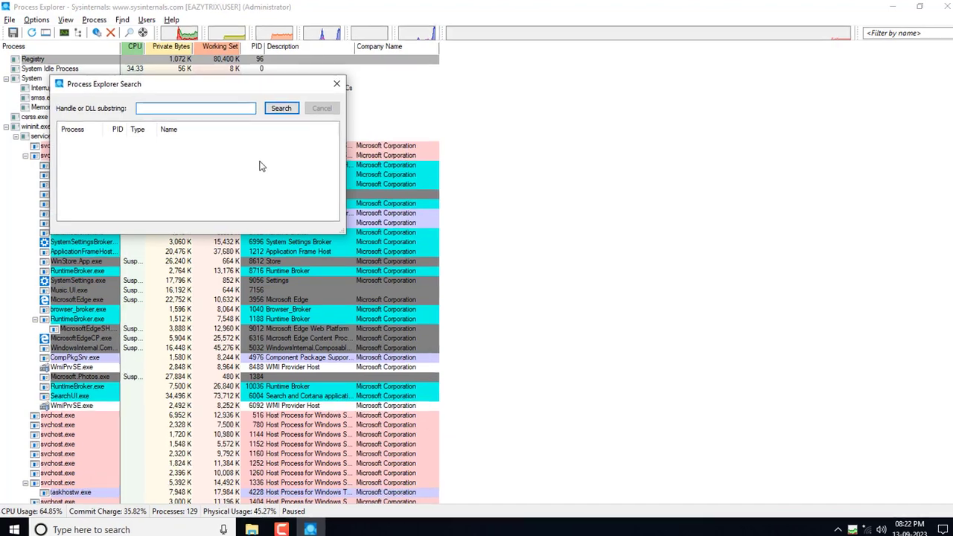
{"action": "type", "text": "hosts"}
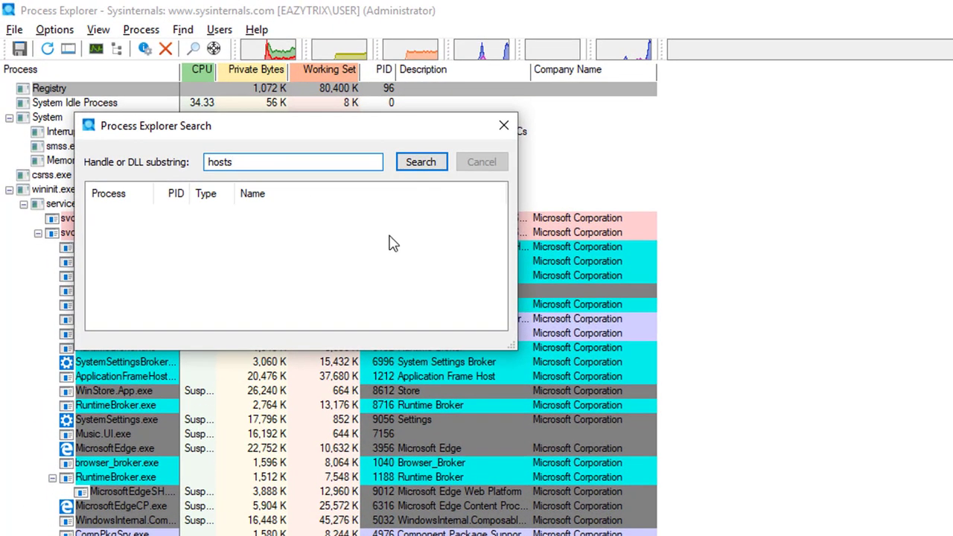
{"action": "left_click", "coordinate": [424, 163]}
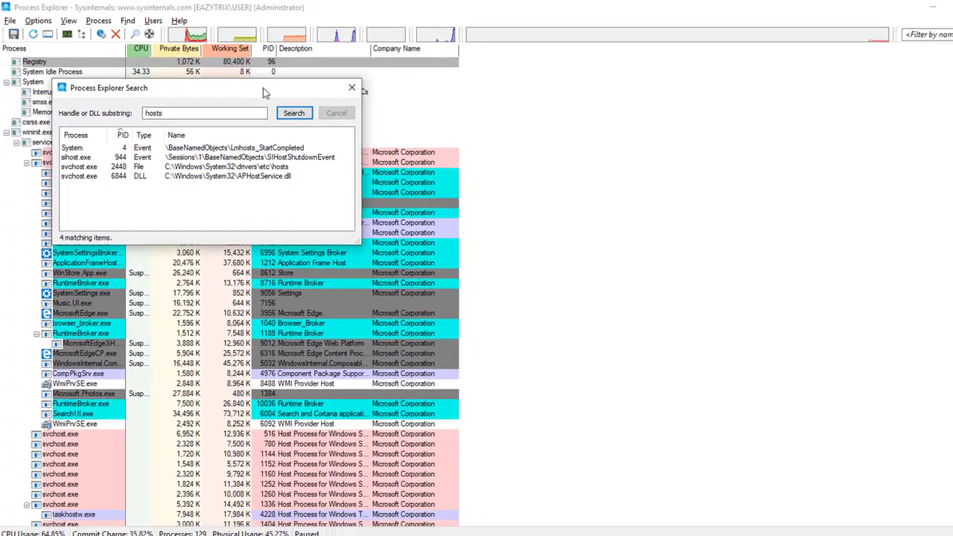
{"action": "left_click_drag", "start_coordinate": [378, 127], "coordinate": [661, 106]}
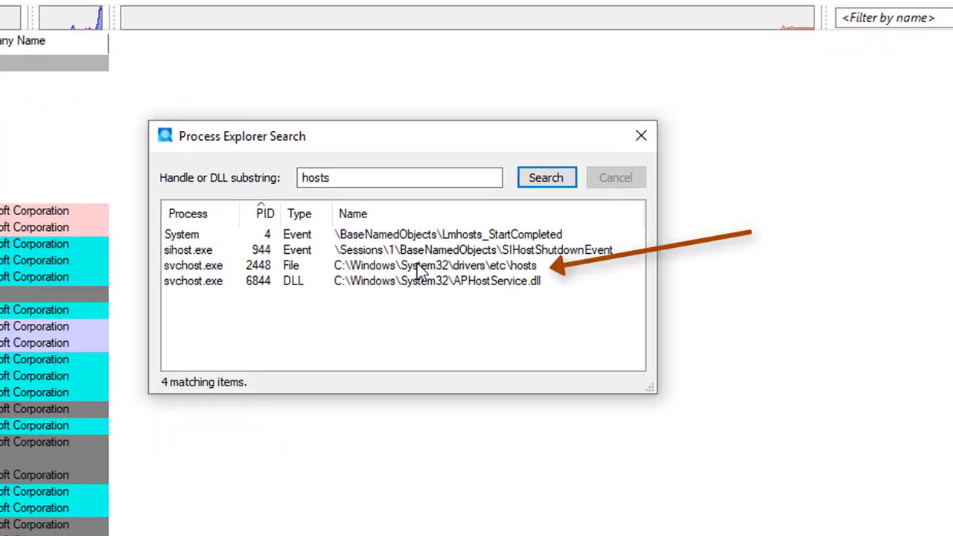
Compare the two svchost.exe search matches and examine which service runs in the process that holds C:\Windows\System32\drivers\etc\hosts
{"action": "left_click", "coordinate": [205, 268]}
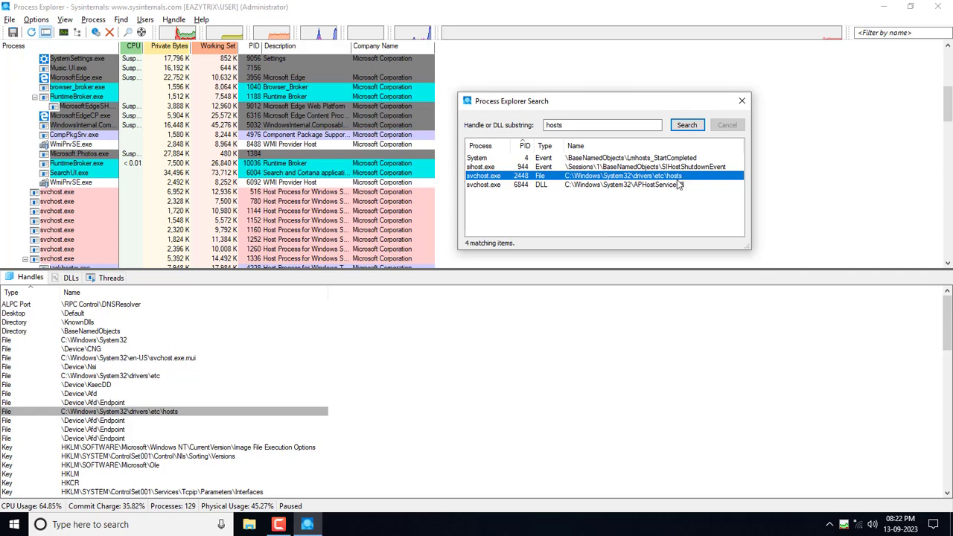
{"action": "left_click", "coordinate": [678, 185]}
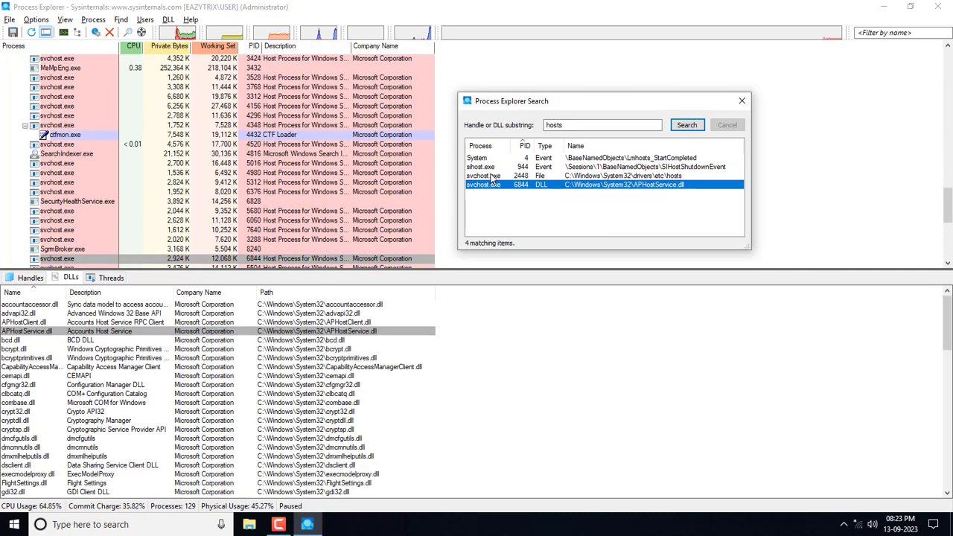
{"action": "left_click", "coordinate": [491, 176]}
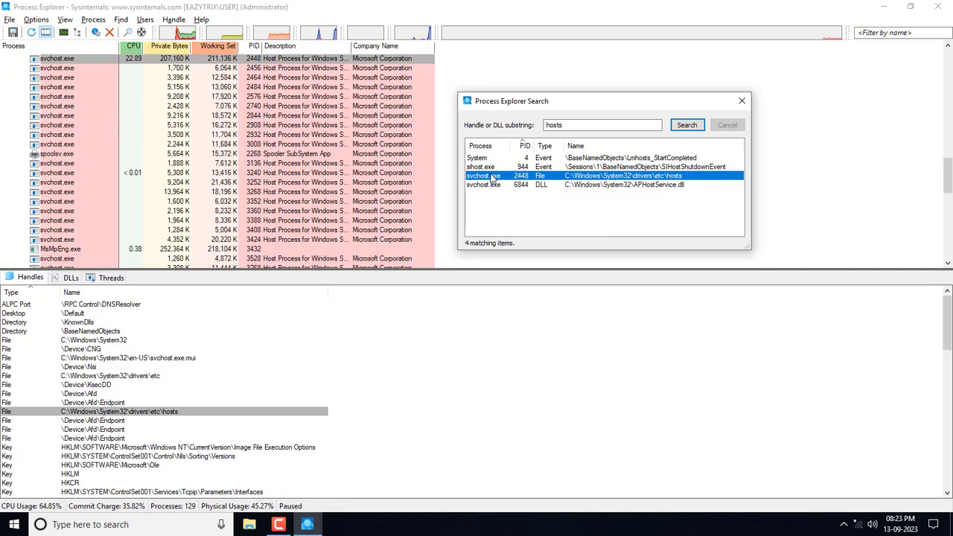
{"action": "scroll", "coordinate": [84, 156], "scroll_direction": "up", "scroll_amount": 3}
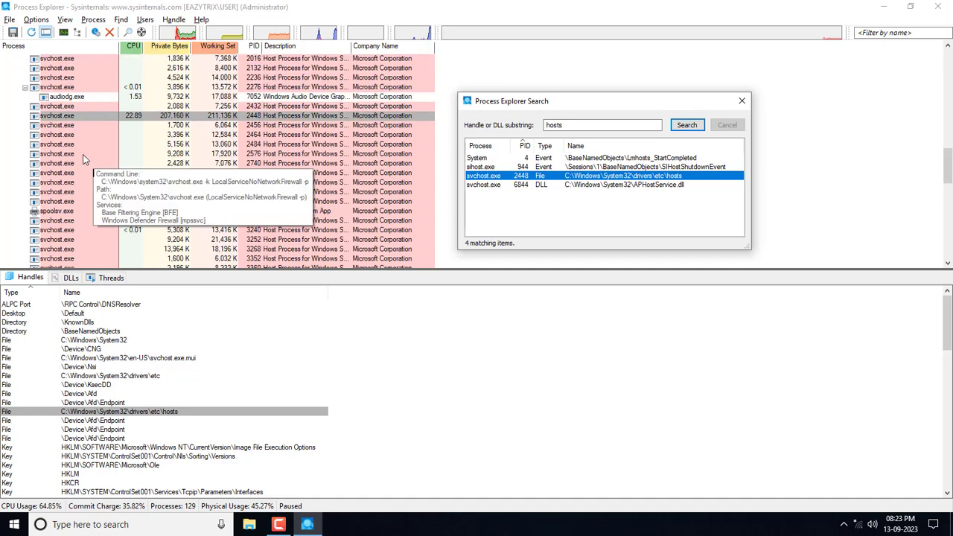
{"action": "left_click", "coordinate": [485, 186]}
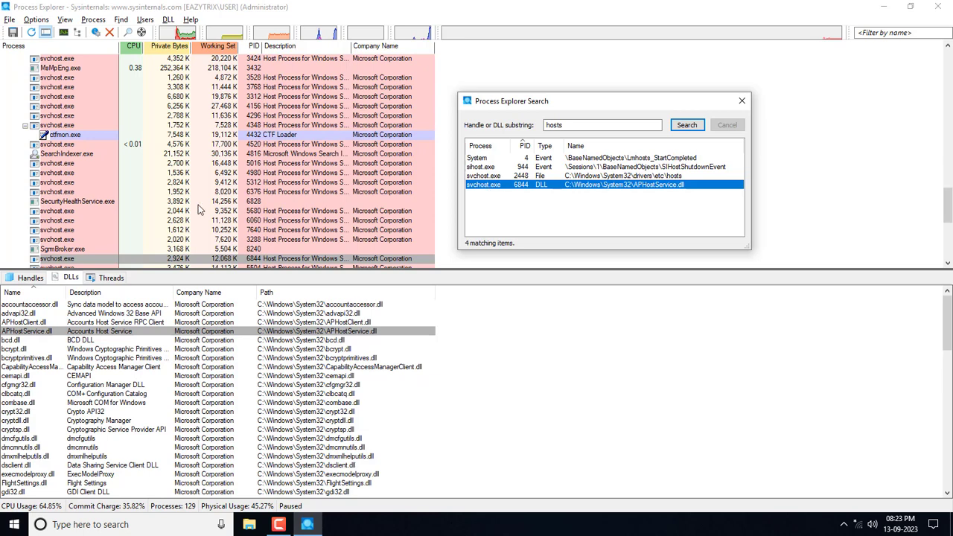
{"action": "scroll", "coordinate": [99, 209], "scroll_direction": "down", "scroll_amount": 1}
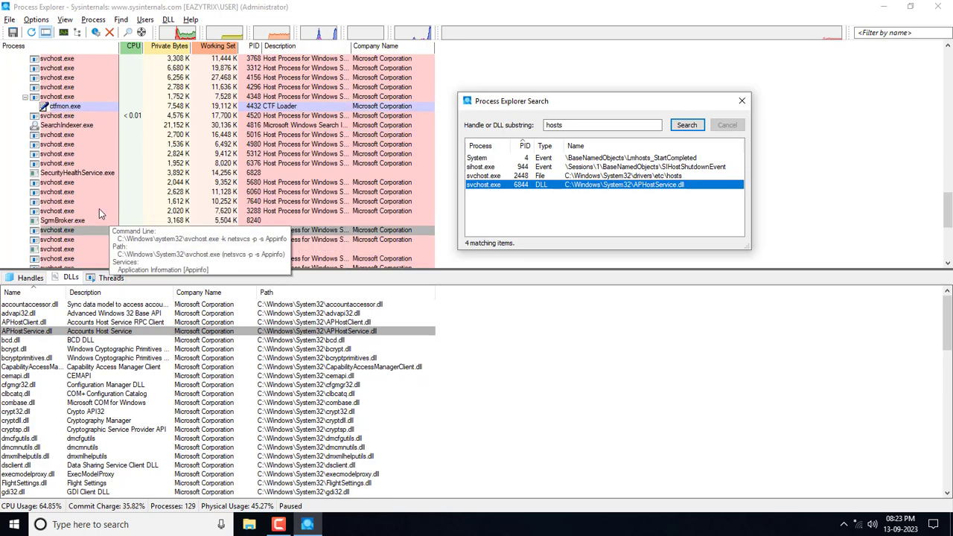
{"action": "left_click", "coordinate": [486, 175]}
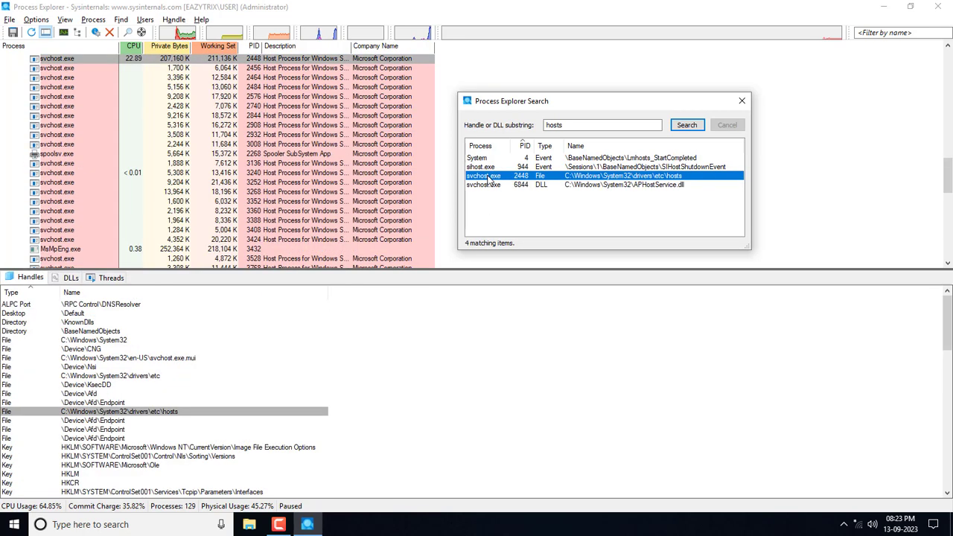
{"action": "mouse_move", "coordinate": [63, 68]}
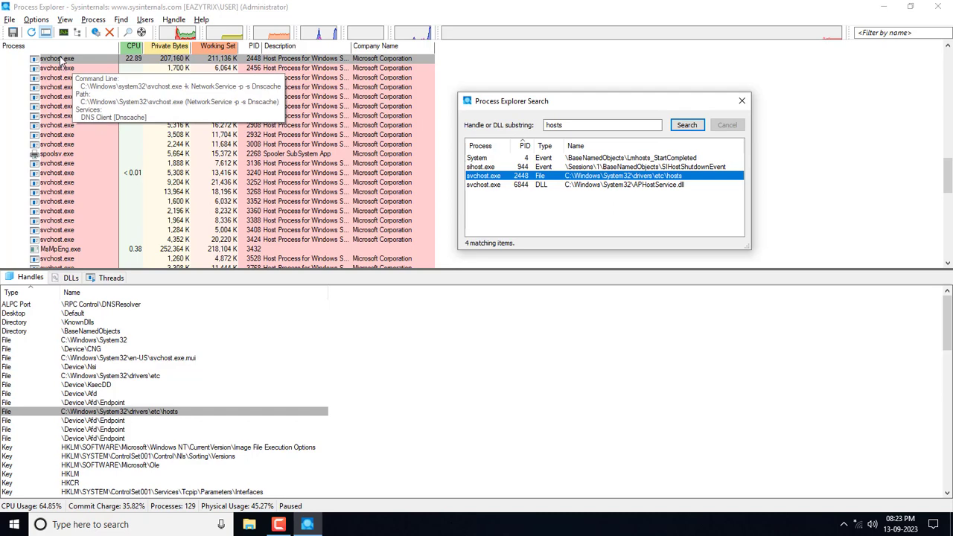
Recheck the two svchost.exe search matches and kill the process tree of the one holding C:\Windows\System32\drivers\etc\hosts
{"action": "left_click", "coordinate": [485, 184]}
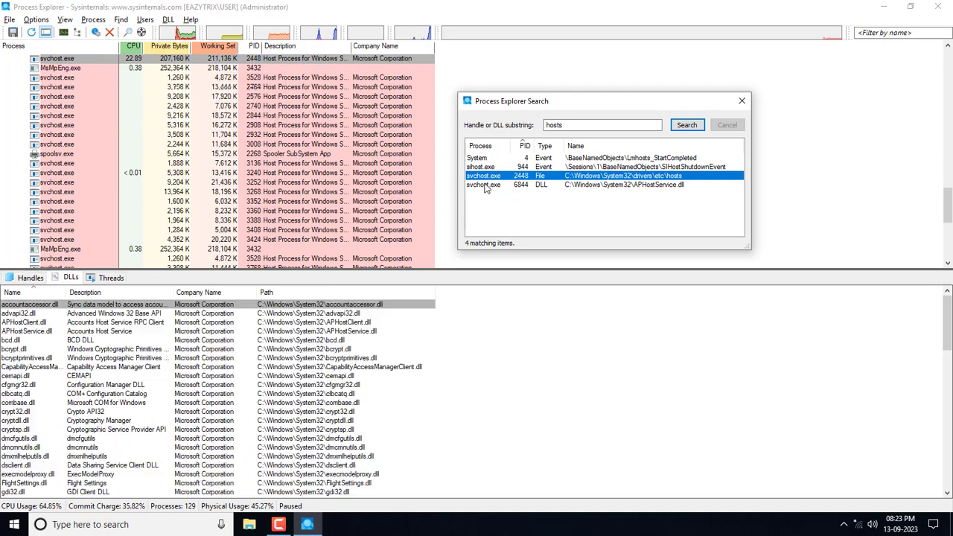
{"action": "mouse_move", "coordinate": [104, 259]}
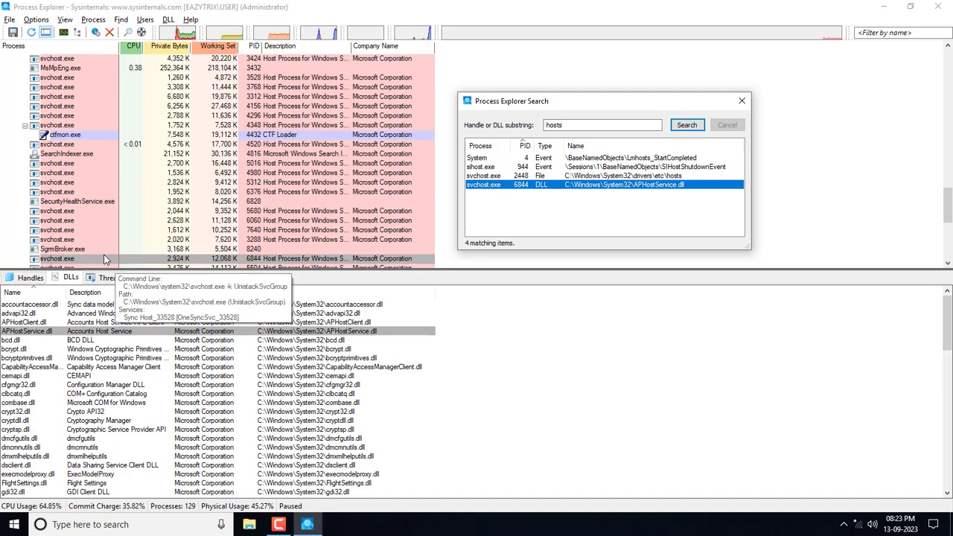
{"action": "left_click", "coordinate": [483, 176]}
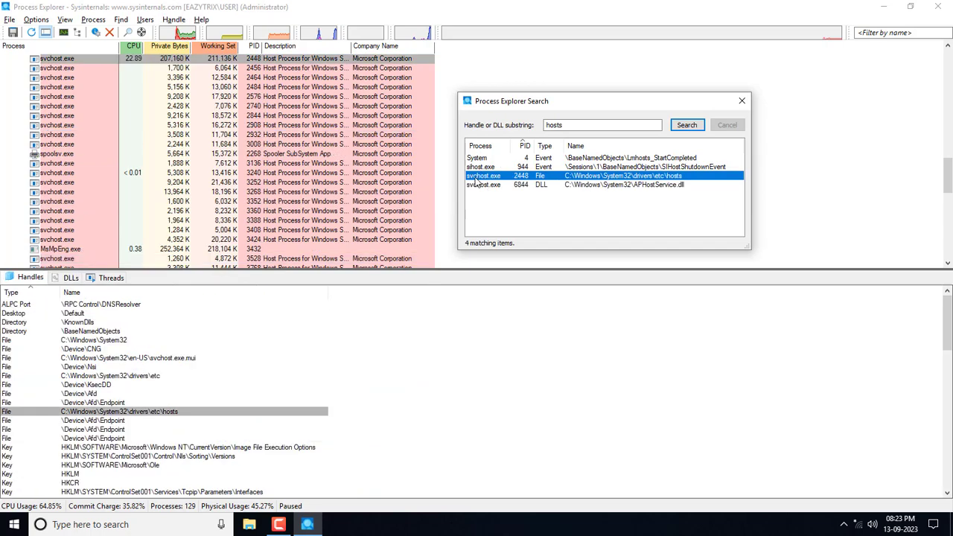
{"action": "right_click", "coordinate": [75, 60]}
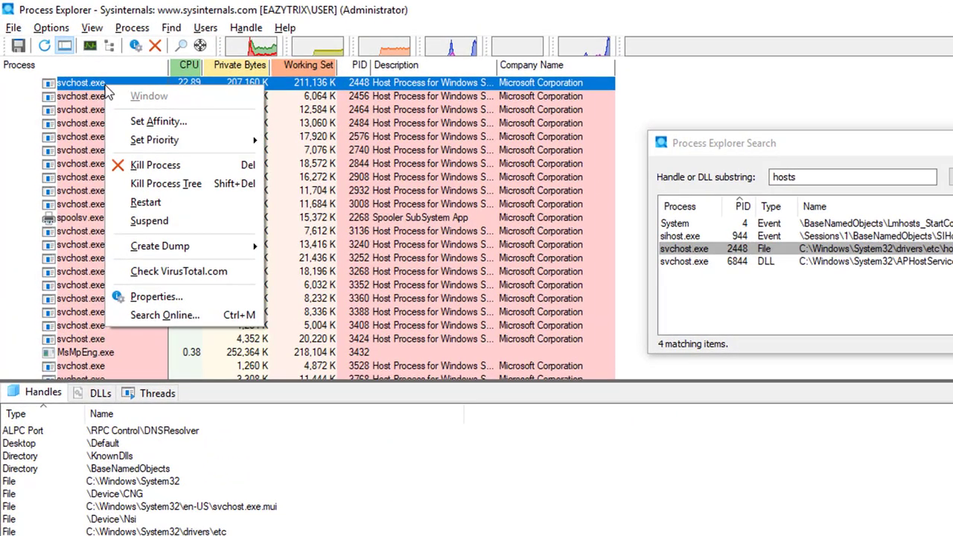
{"action": "left_click", "coordinate": [193, 187]}
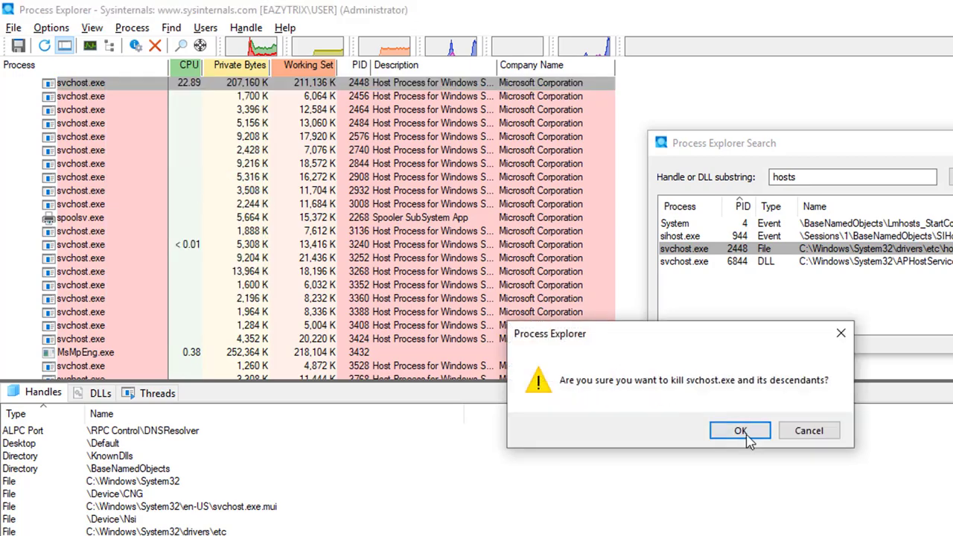
{"action": "left_click", "coordinate": [747, 437]}
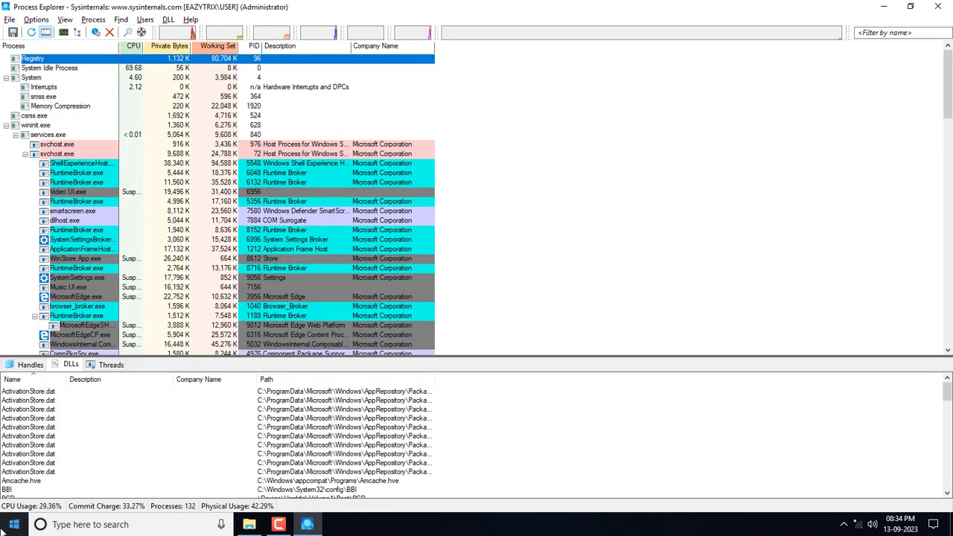
Switch to Notepad by running it as administrator
{"action": "key", "text": "super"}
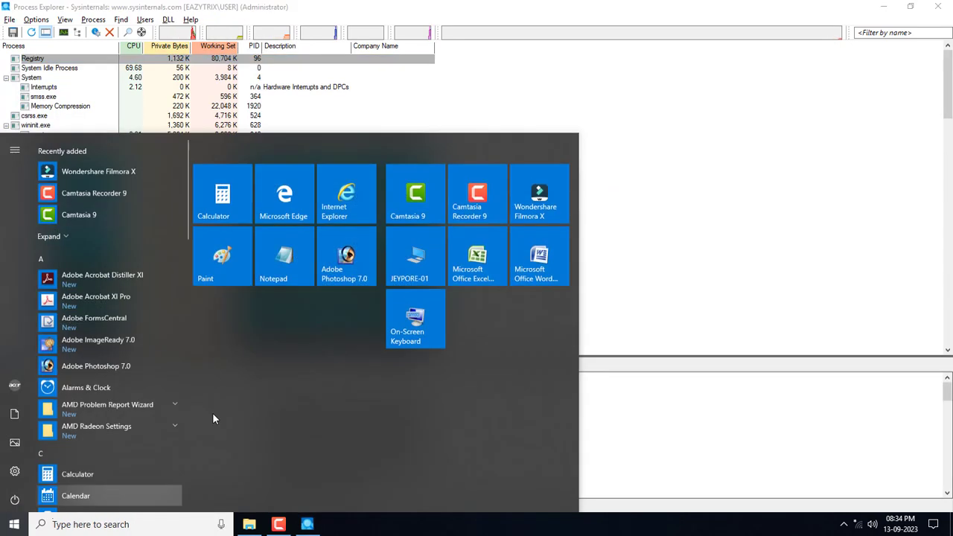
{"action": "right_click", "coordinate": [285, 250]}
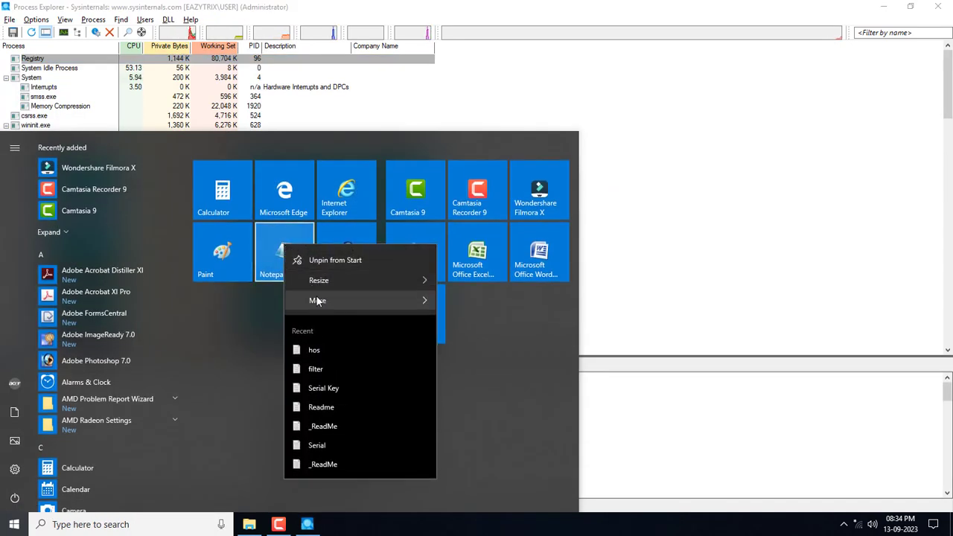
{"action": "mouse_move", "coordinate": [336, 300]}
{"action": "left_click", "coordinate": [473, 329]}
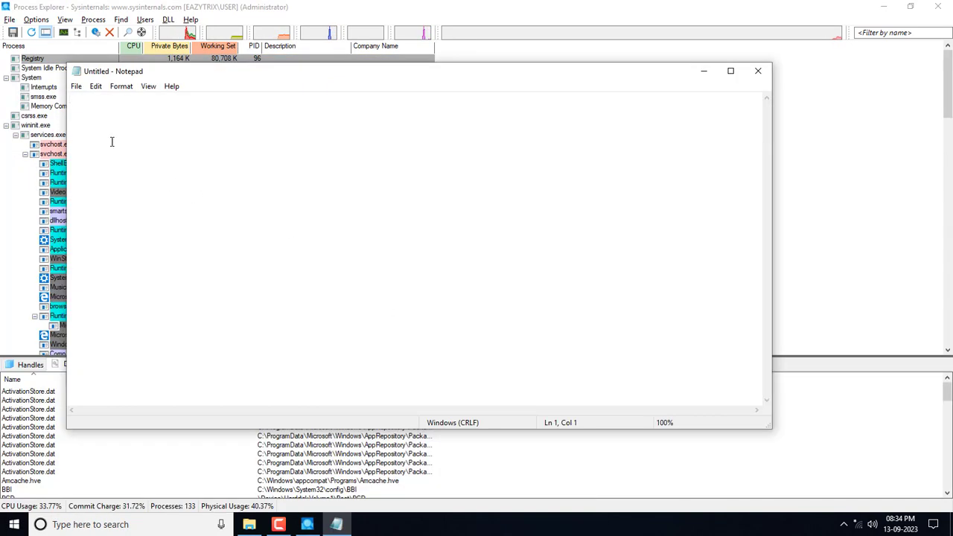
Open the hosts file from C:\Windows\System32\drivers\etc, with the file type filter set to All Files
{"action": "left_click", "coordinate": [76, 86]}
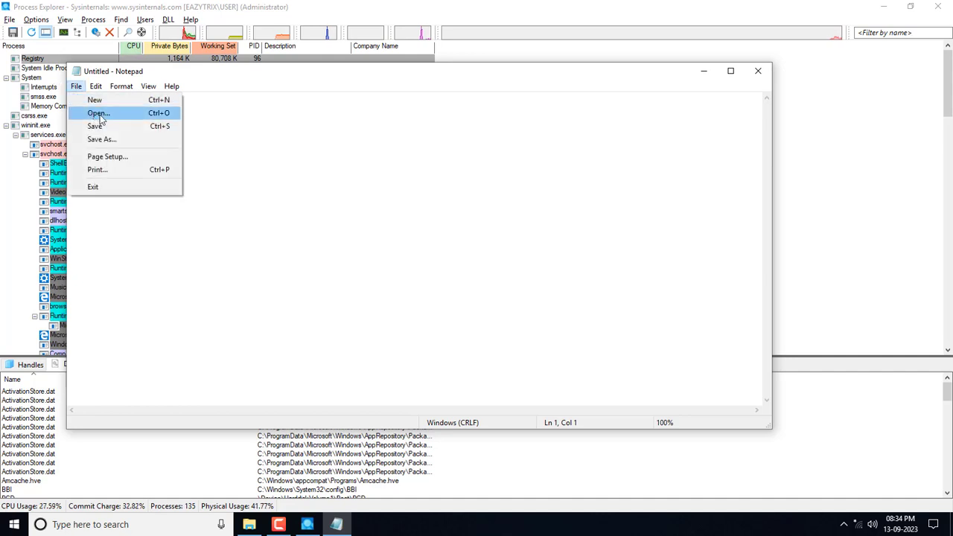
{"action": "left_click", "coordinate": [100, 117]}
{"action": "left_click", "coordinate": [439, 343]}
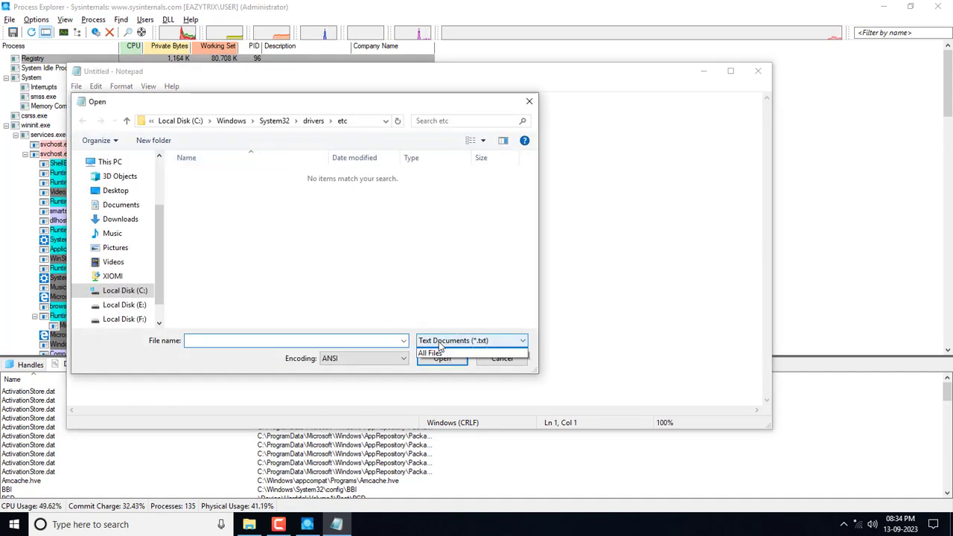
{"action": "left_click", "coordinate": [441, 363]}
{"action": "double_click", "coordinate": [213, 174]}
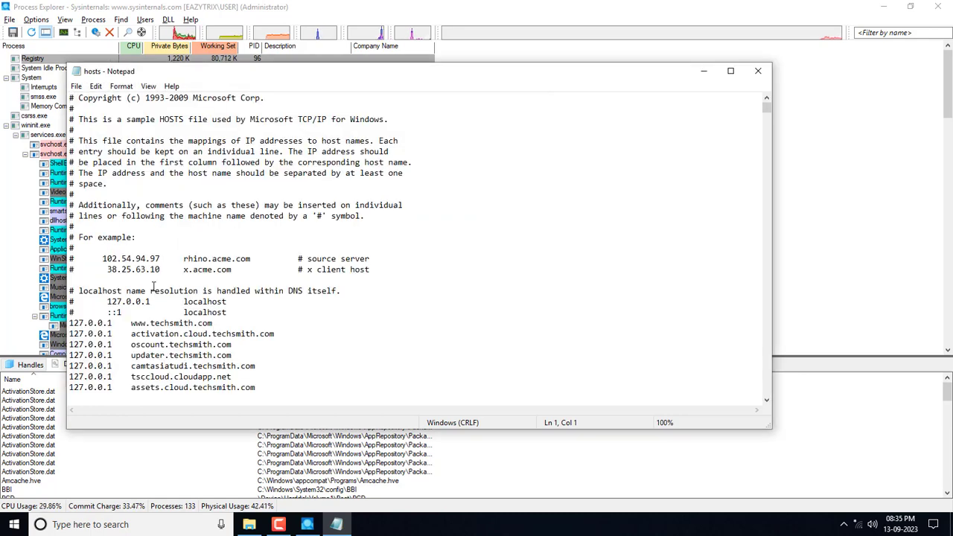
Review the host entries, place the cursor on the empty line below the 127.0.0.1 entries, and save the hosts file
{"action": "scroll", "coordinate": [120, 255], "scroll_direction": "down", "scroll_amount": 3}
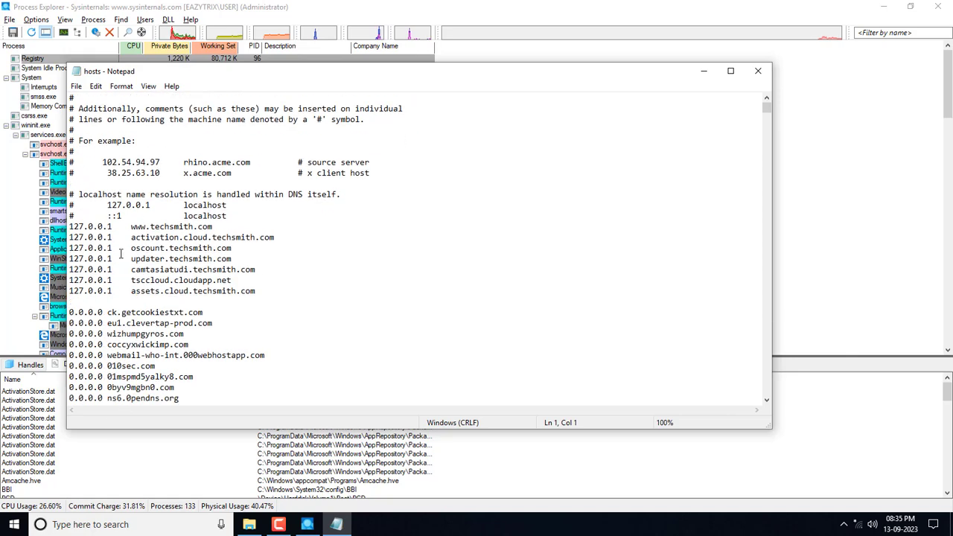
{"action": "left_click", "coordinate": [70, 302]}
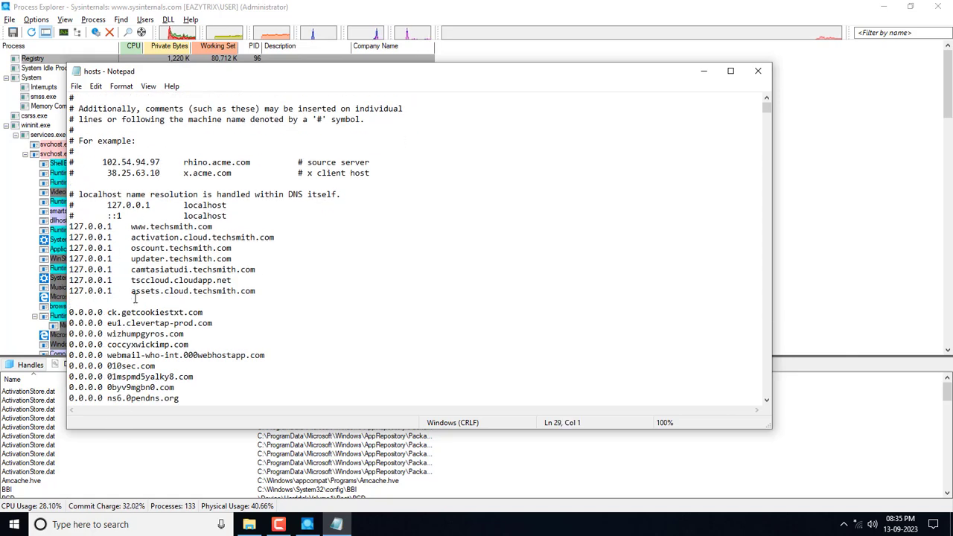
{"action": "scroll", "coordinate": [135, 299], "scroll_direction": "up", "scroll_amount": 3}
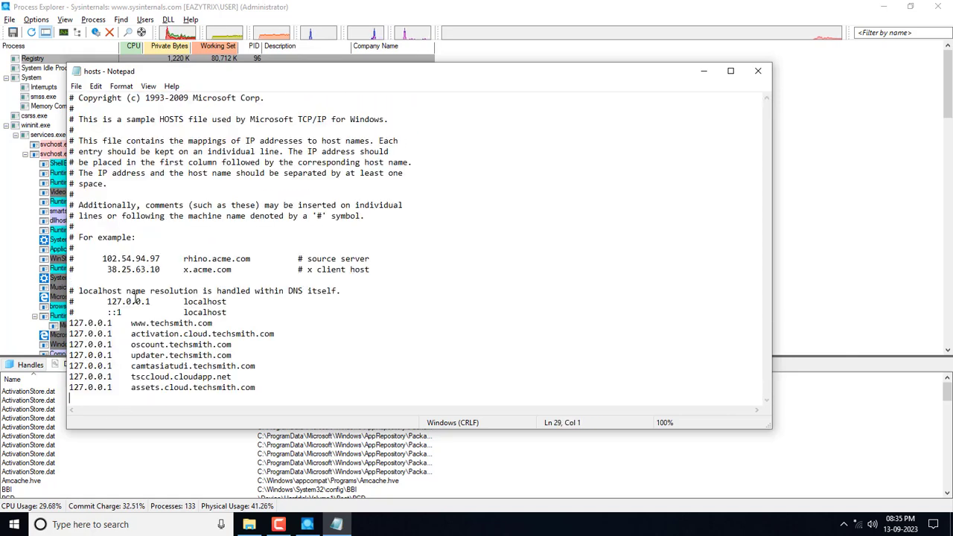
{"action": "left_click", "coordinate": [76, 86]}
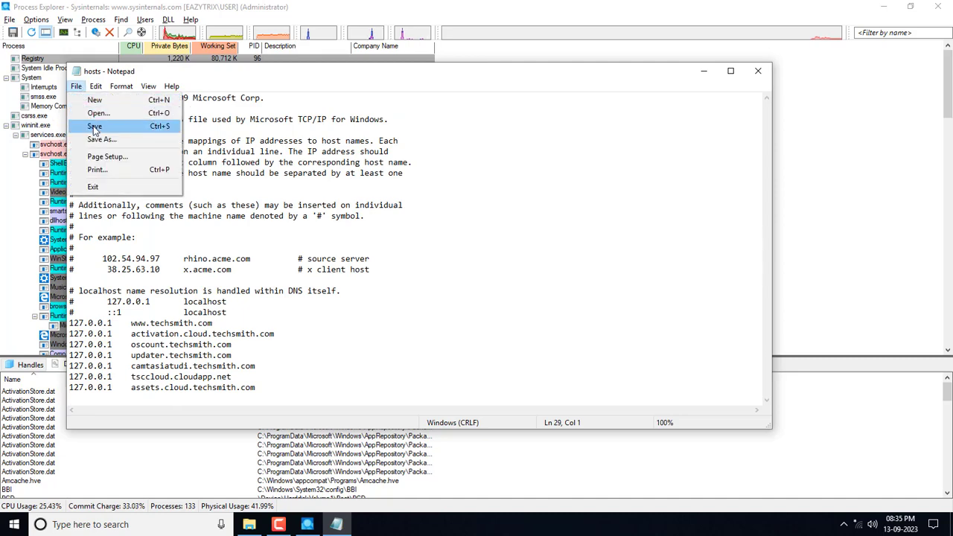
{"action": "left_click", "coordinate": [92, 128]}
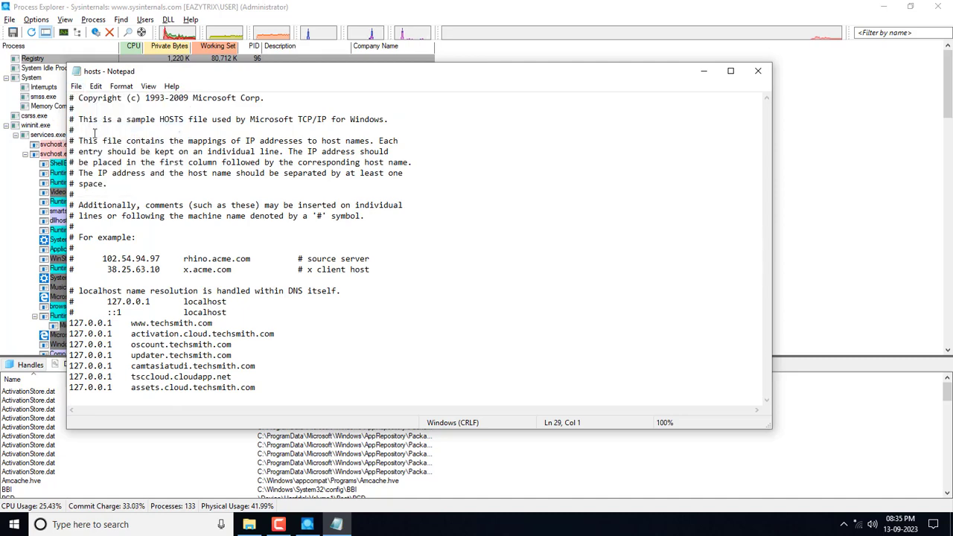
Close Notepad, Process Explorer and the folder window to return to the desktop
{"action": "left_click", "coordinate": [759, 71]}
{"action": "left_click", "coordinate": [936, 8]}
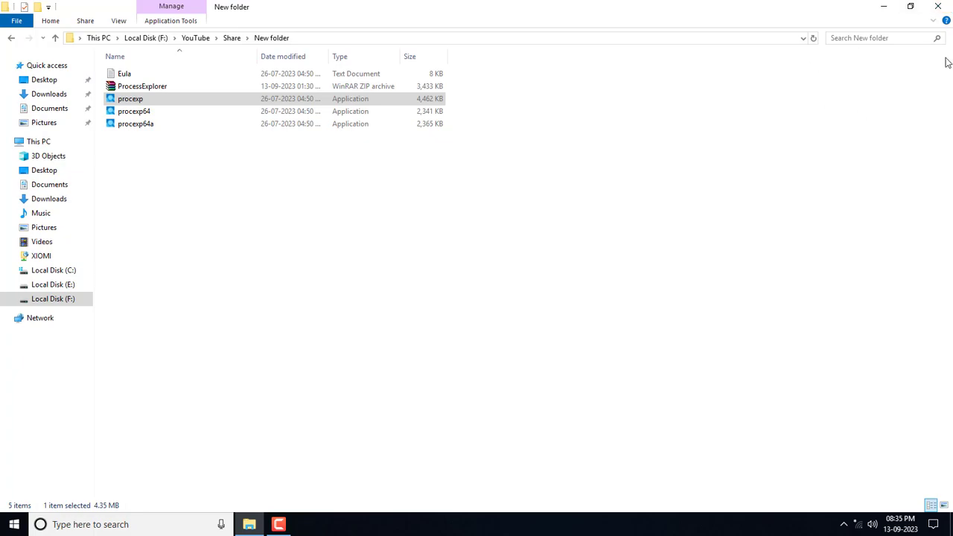
{"action": "left_click", "coordinate": [937, 7]}
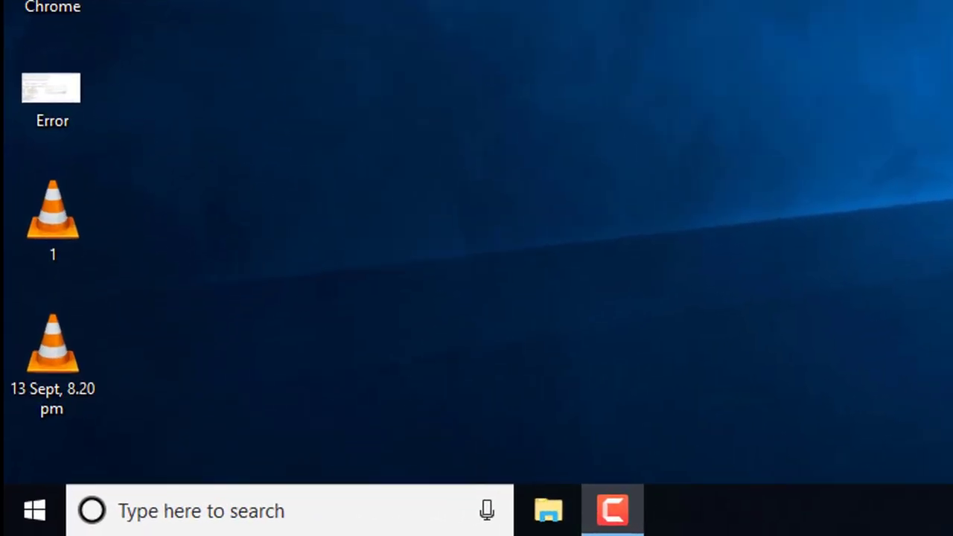
Run regedit, set the Start value of the Dnscache service key to 2, and close Registry Editor
{"action": "key", "text": "super+r"}
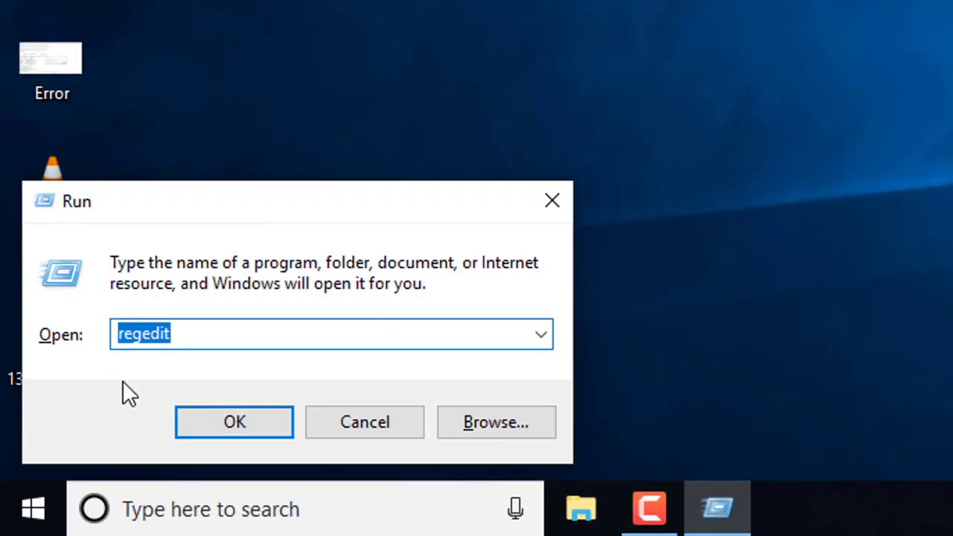
{"action": "left_click", "coordinate": [230, 423]}
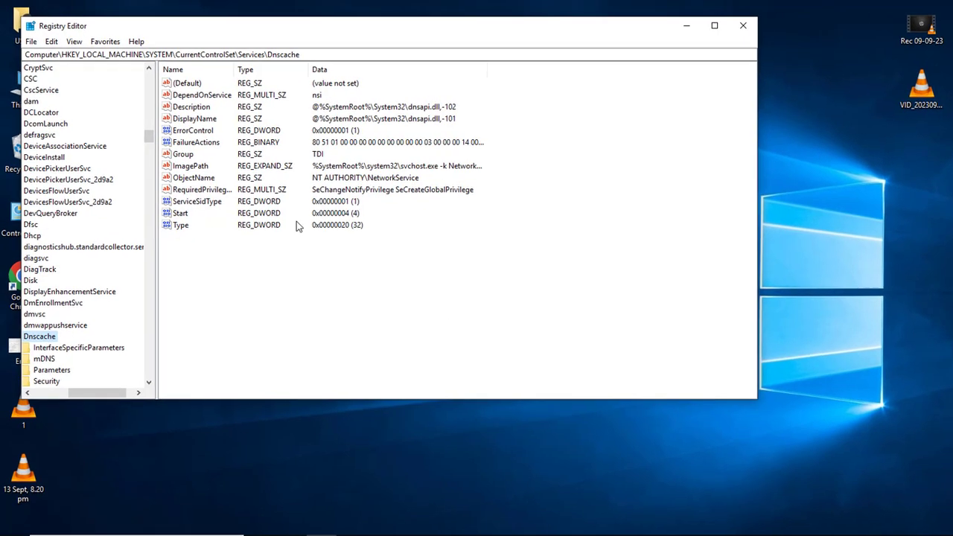
{"action": "left_click", "coordinate": [262, 213]}
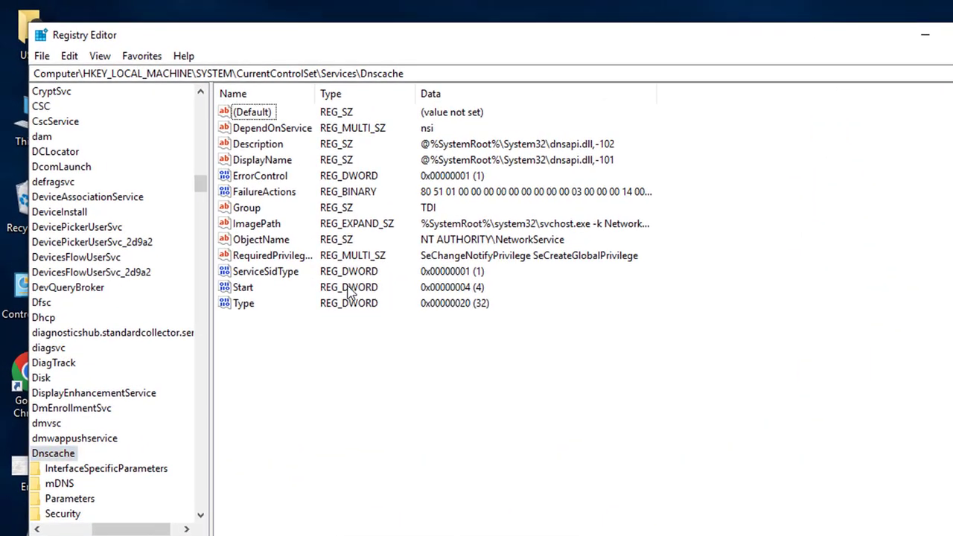
{"action": "double_click", "coordinate": [243, 287]}
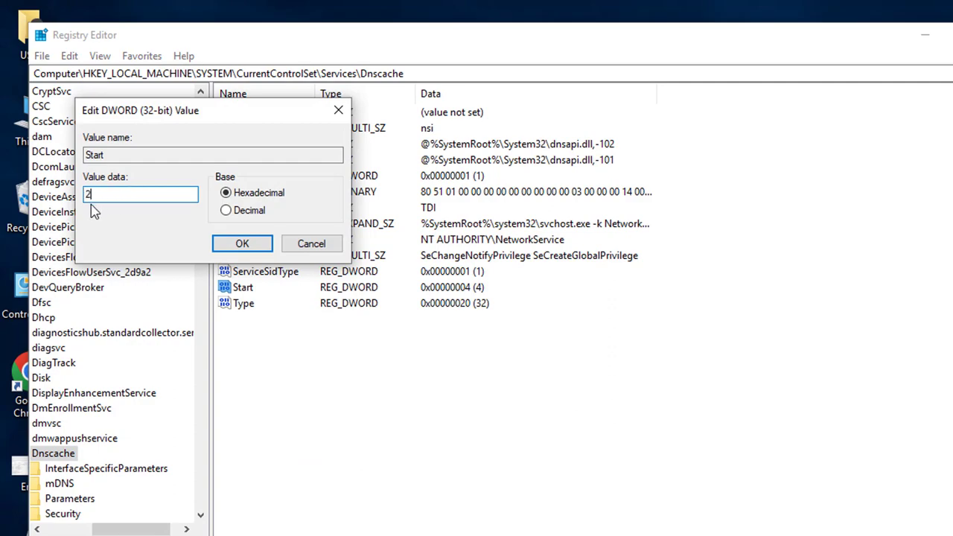
{"action": "left_click", "coordinate": [246, 242]}
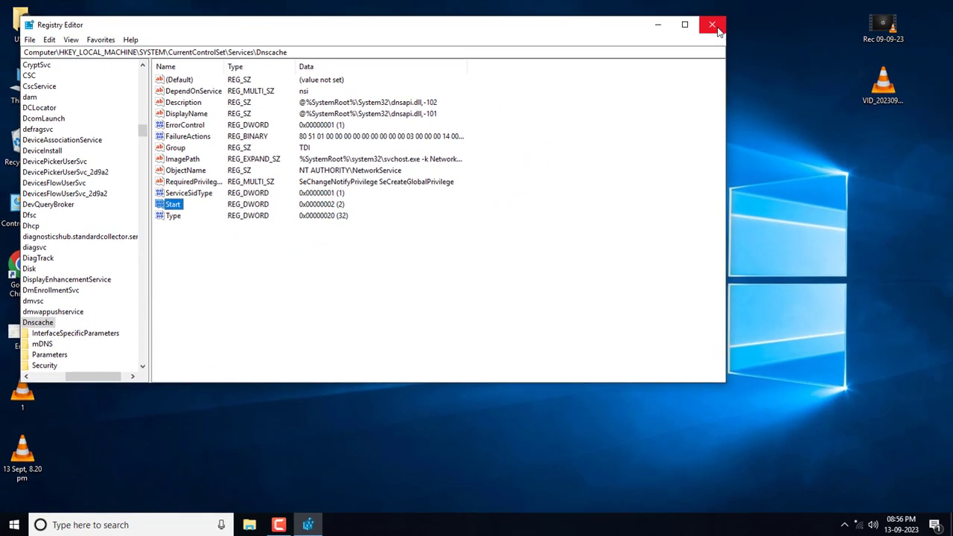
{"action": "left_click", "coordinate": [712, 26]}
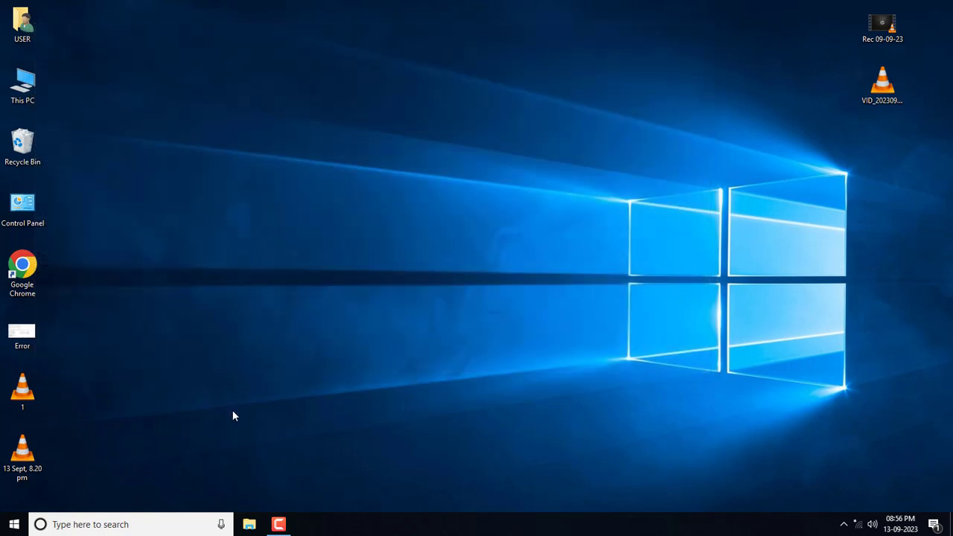
Open the Services console by running services.msc
{"action": "key", "text": "super+r"}
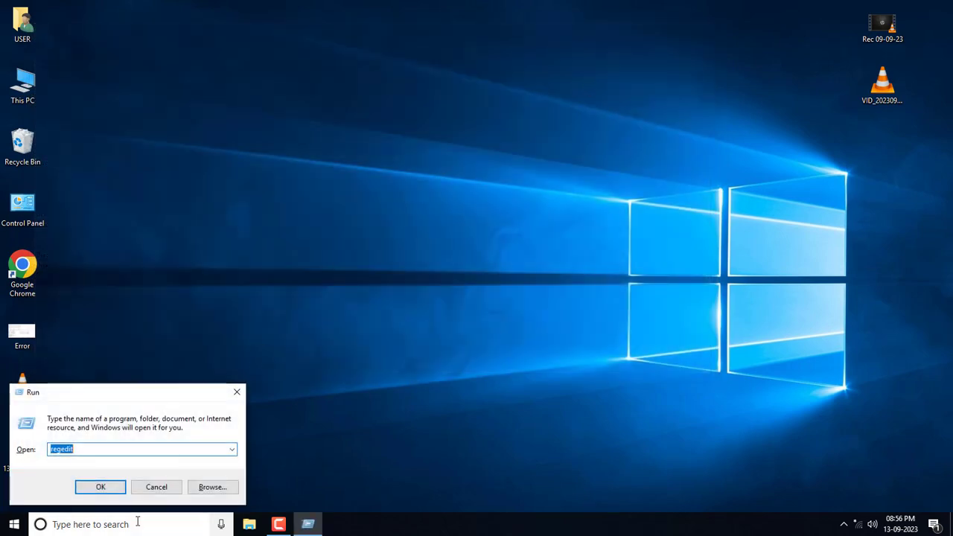
{"action": "type", "text": "ms"}
{"action": "key", "text": "BackSpace"}
{"action": "key", "text": "BackSpace"}
{"action": "type", "text": "ser"}
{"action": "key", "text": "Down"}
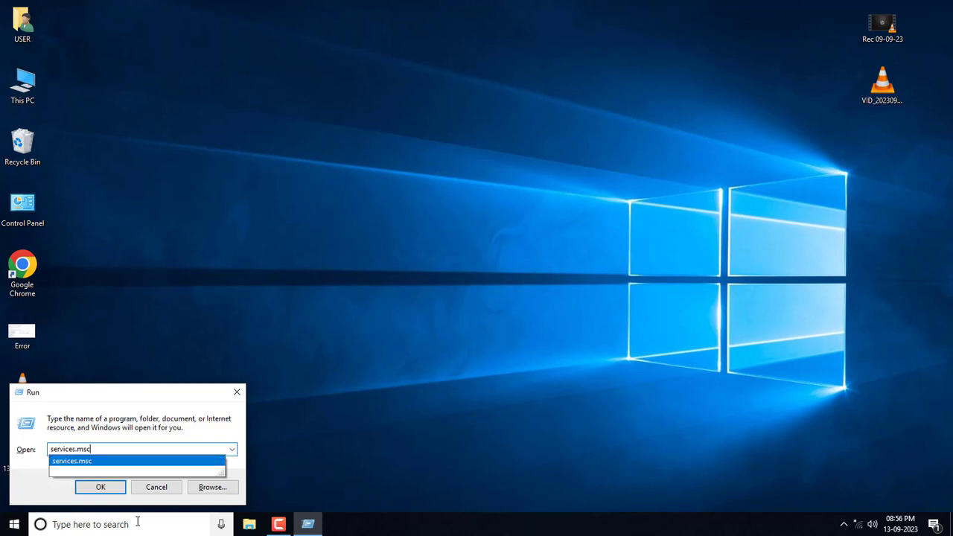
{"action": "key", "text": "Return"}
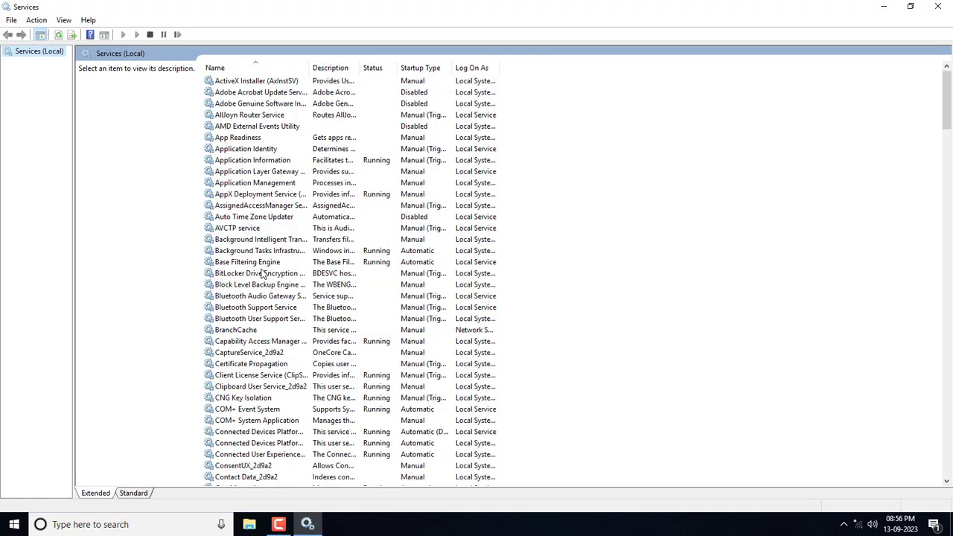
Find the DNS Client service in the list and check which service commands are available for it without running any
{"action": "left_click", "coordinate": [262, 270]}
{"action": "key", "text": "d"}
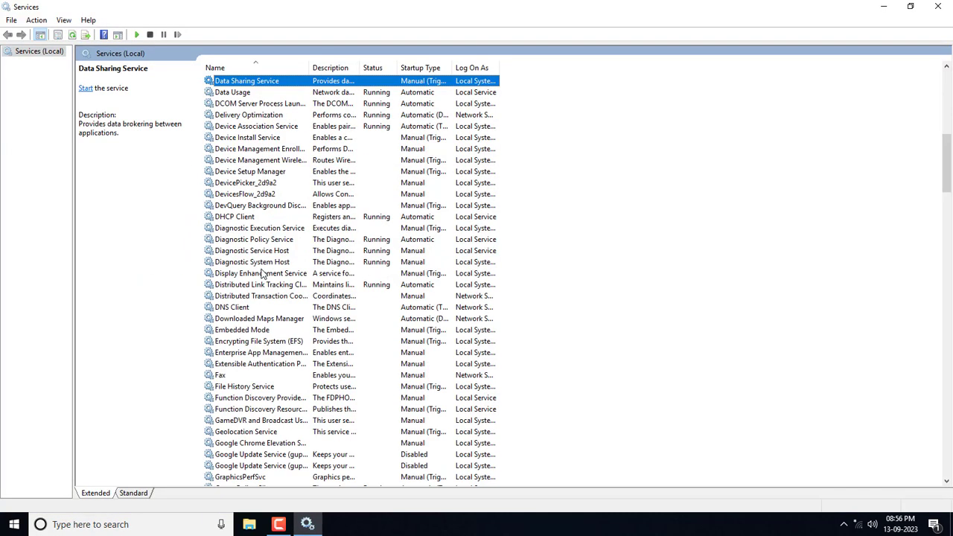
{"action": "left_click", "coordinate": [328, 308]}
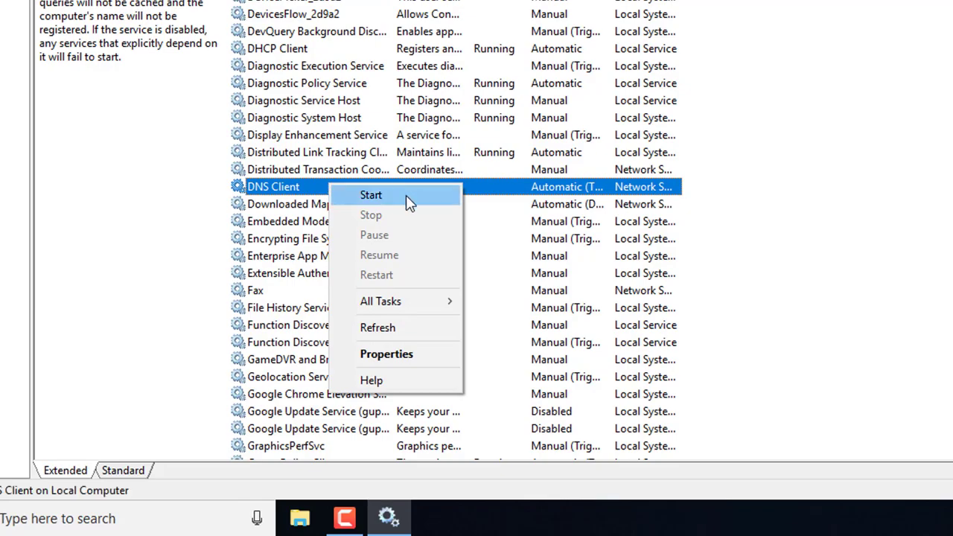
{"action": "left_click", "coordinate": [485, 221]}
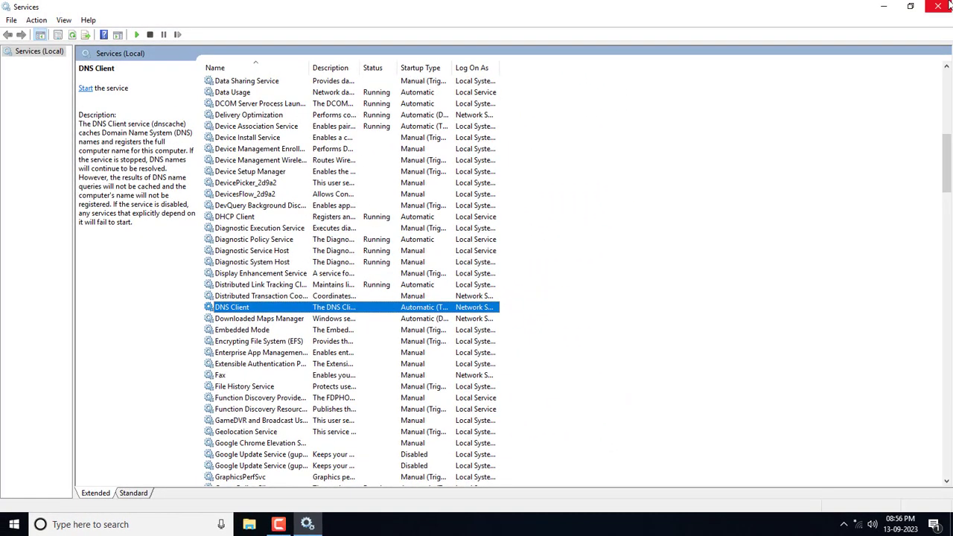